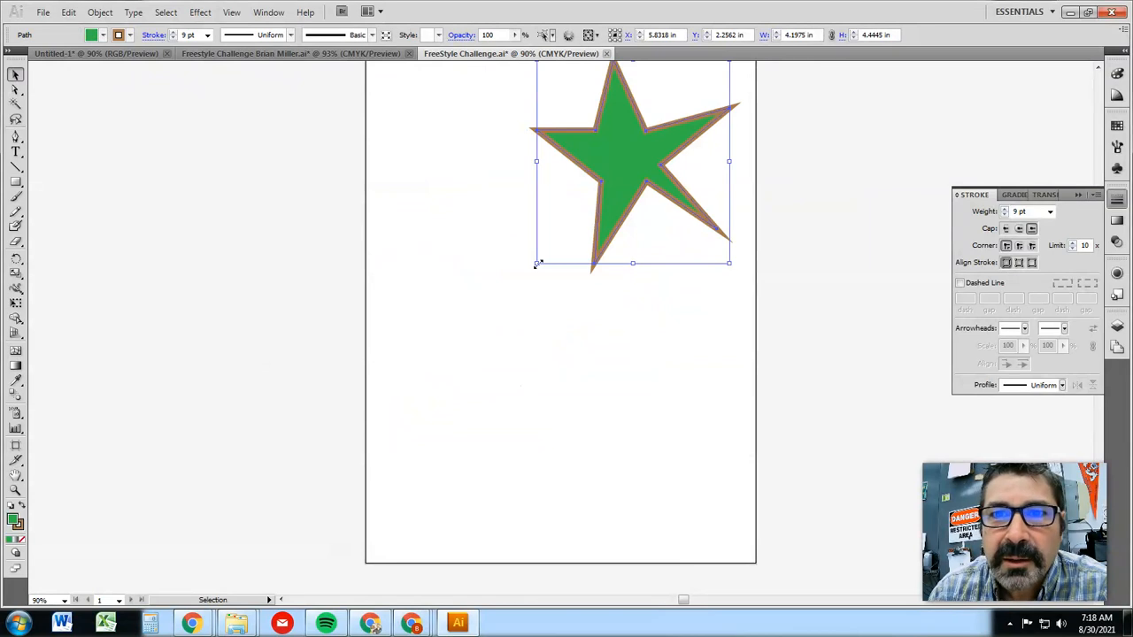
Scale the green star down to about 2.4 in wide by 2.4 in high and deselect it
drag(538, 264, 617, 173)
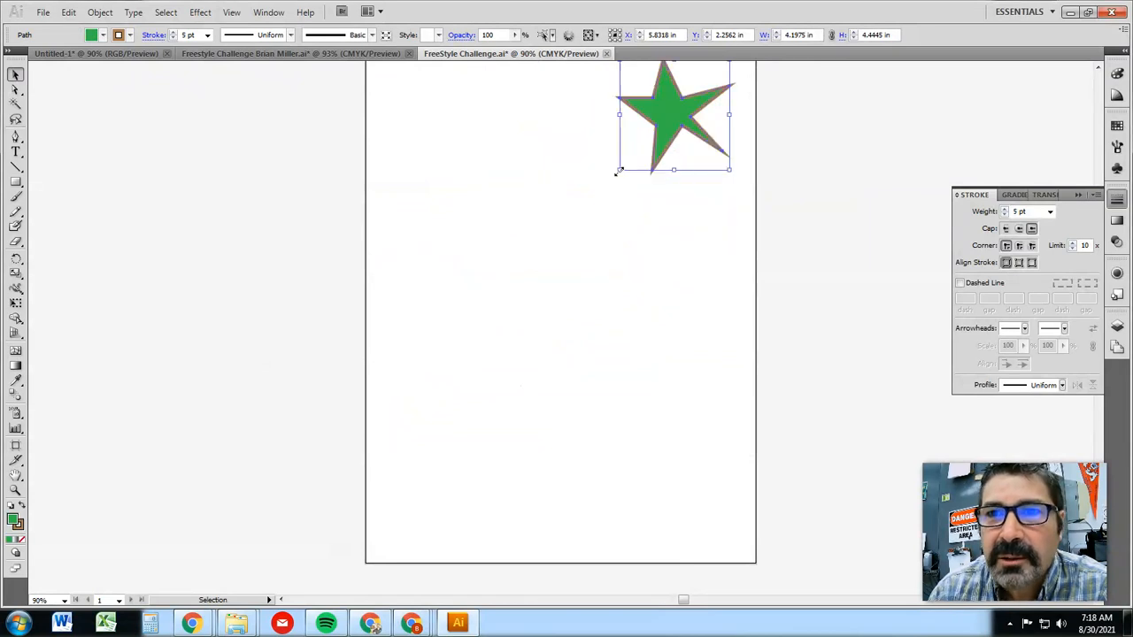
click(440, 315)
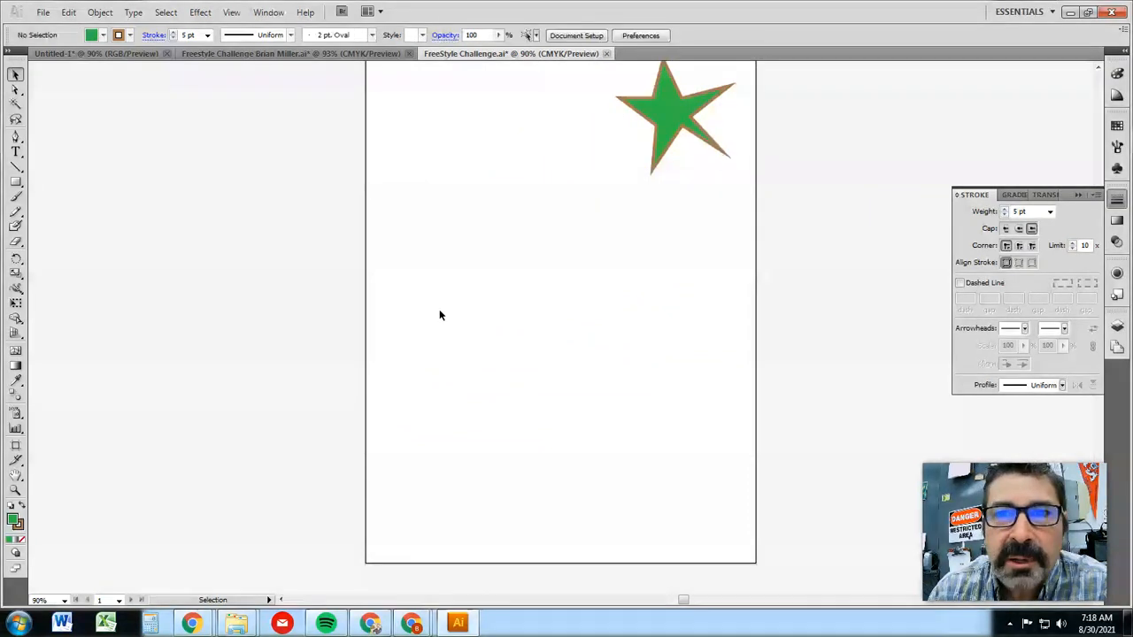
Draw an arching curved path with the Pen tool, rising from the artboard's lower left and extending down its right side
click(16, 137)
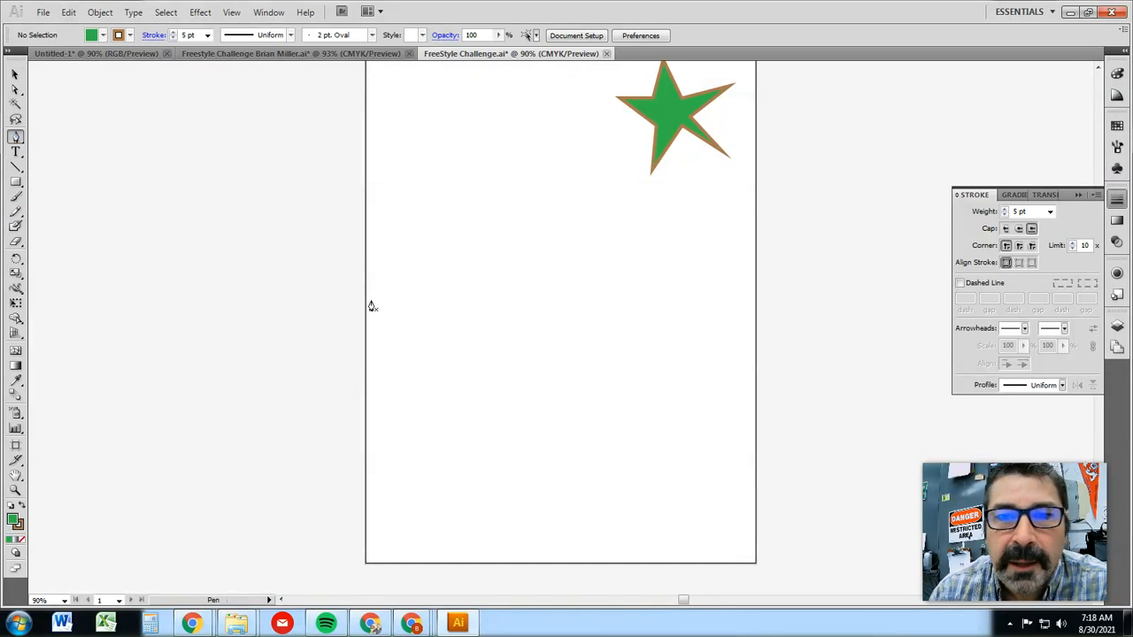
click(560, 310)
click(559, 399)
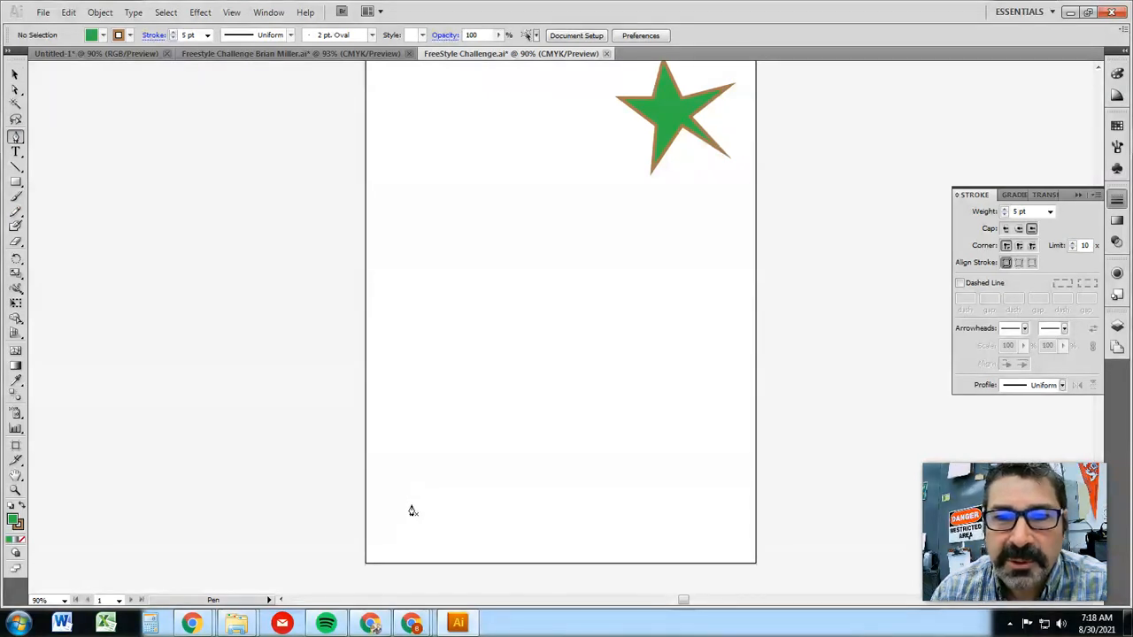
mouse_move(415, 498)
mouse_down()
mouse_move(443, 407)
mouse_move(421, 479)
mouse_up()
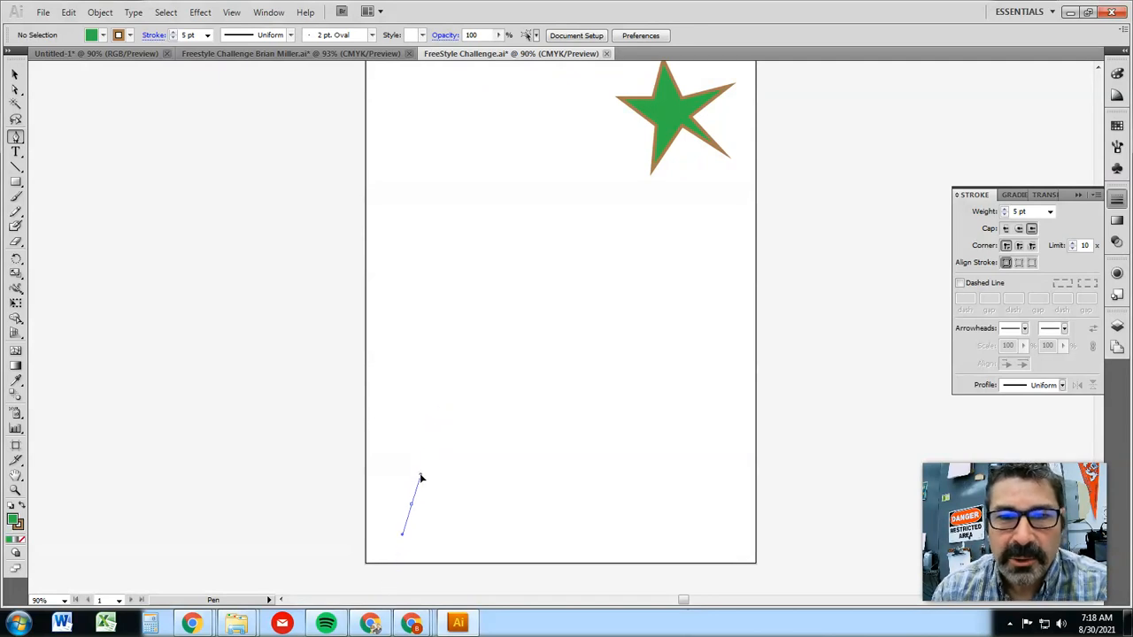
drag(434, 439, 510, 163)
click(606, 368)
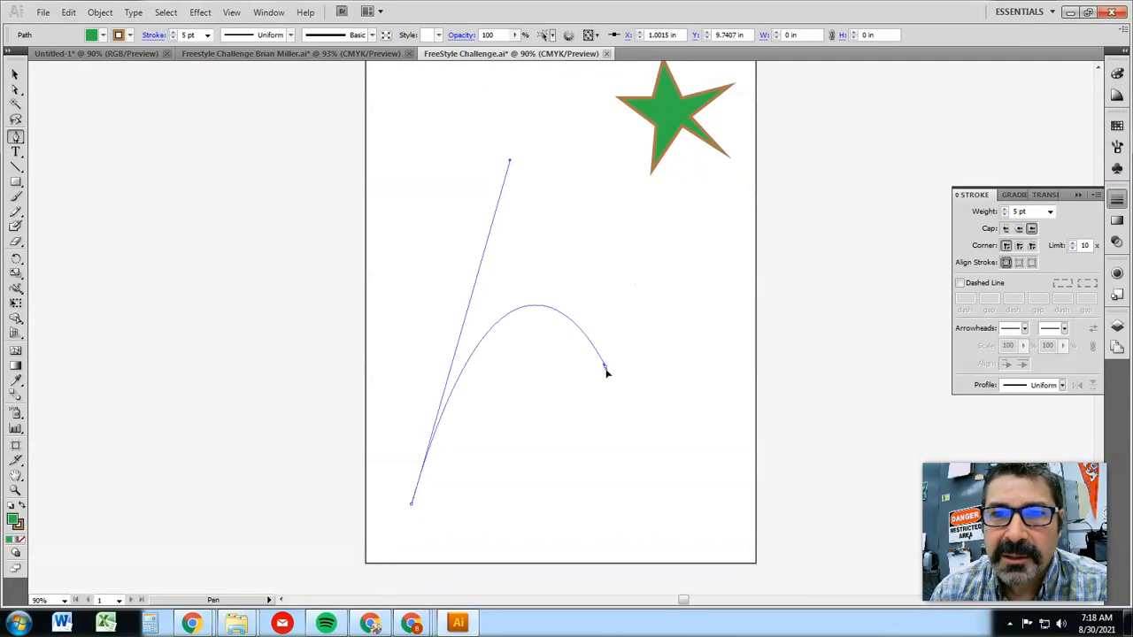
drag(607, 372, 615, 391)
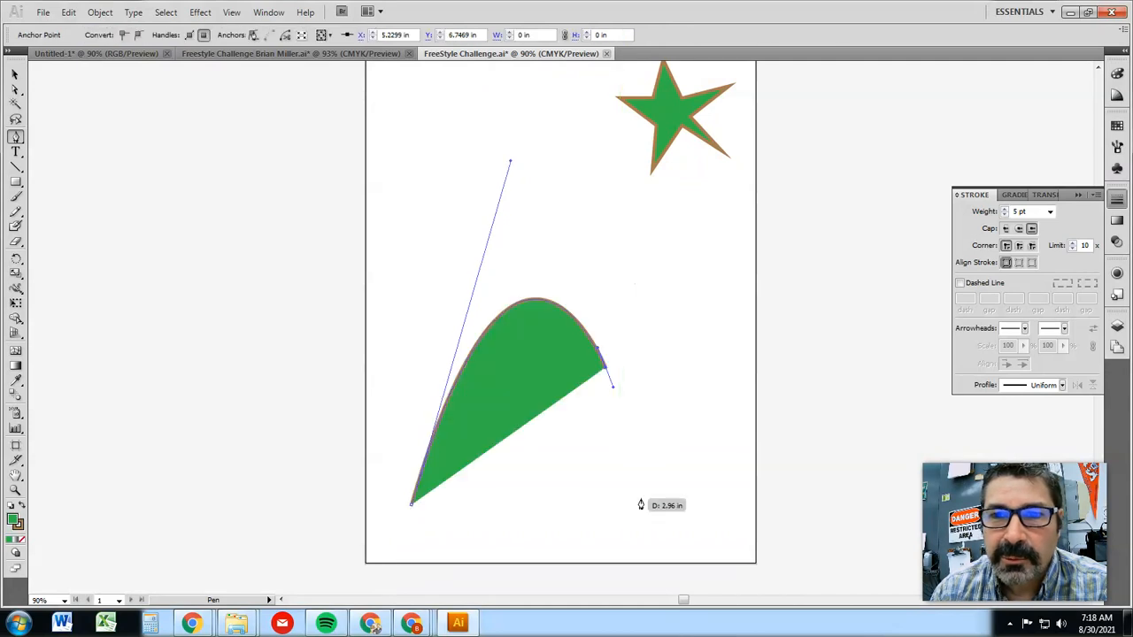
click(653, 505)
Undo the arching pen path completely
key(ctrl+z)
key(ctrl+z)
key(ctrl+z)
key(ctrl+z)
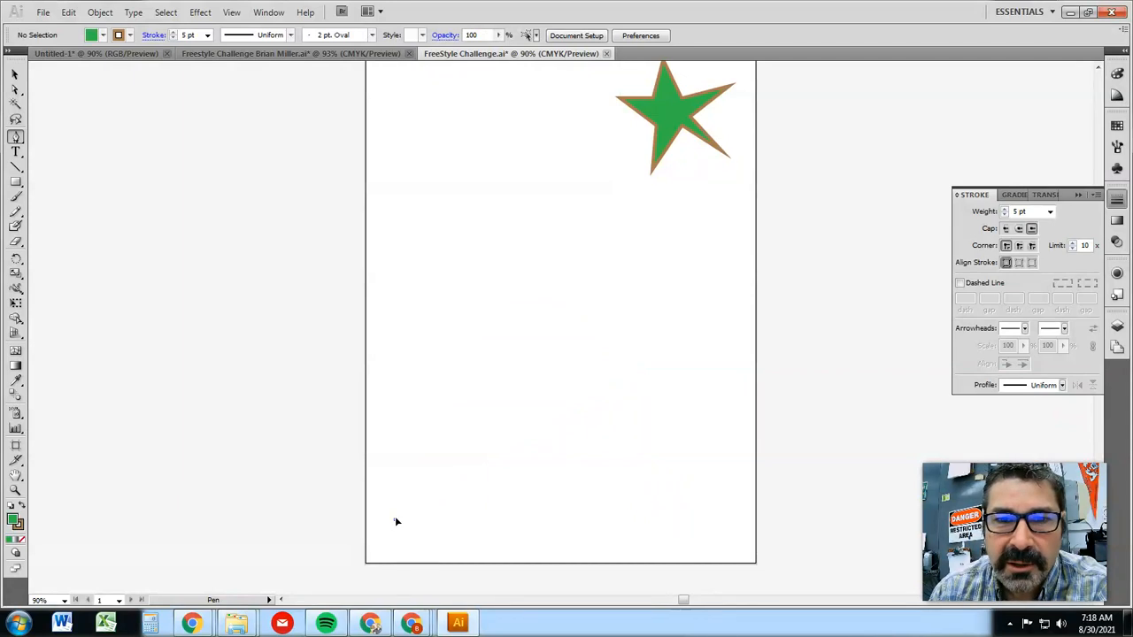
drag(403, 506, 403, 504)
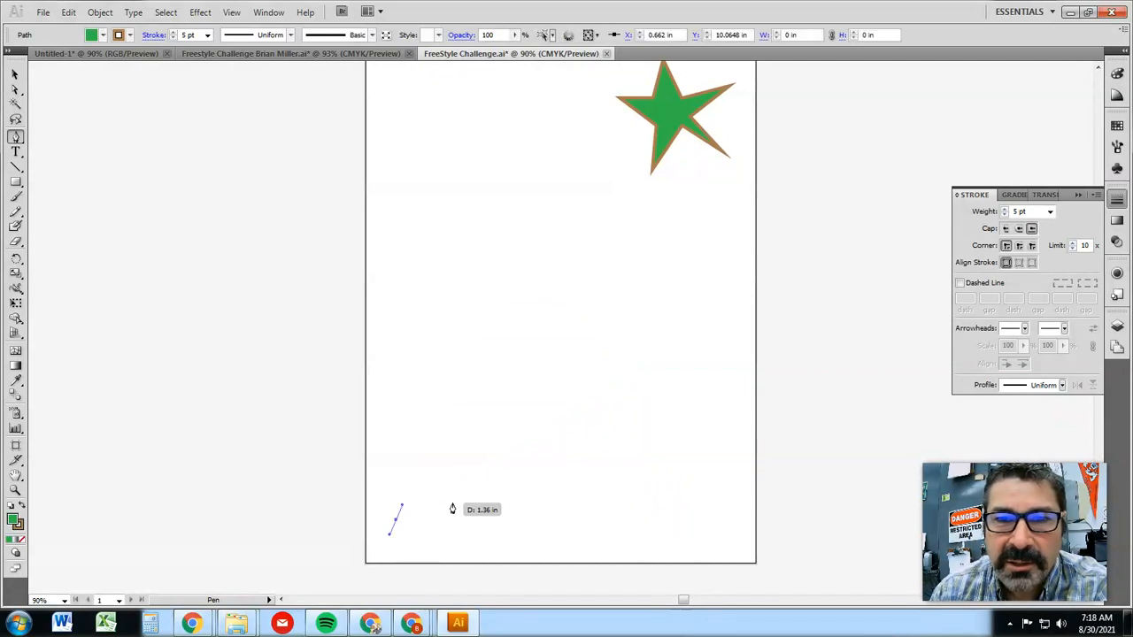
click(567, 530)
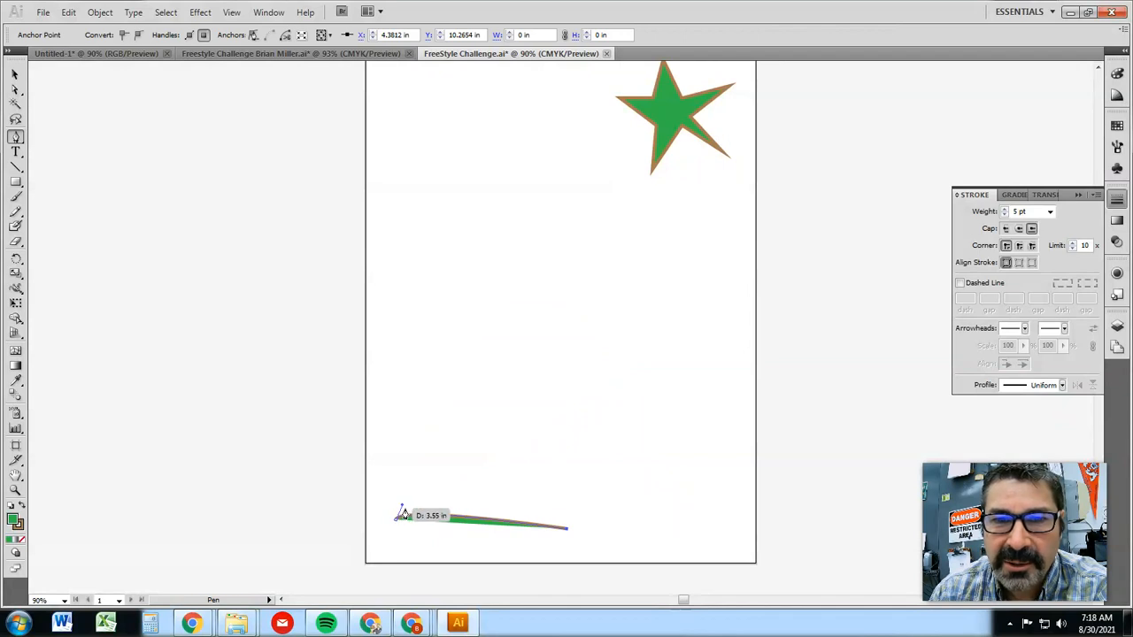
key(Delete)
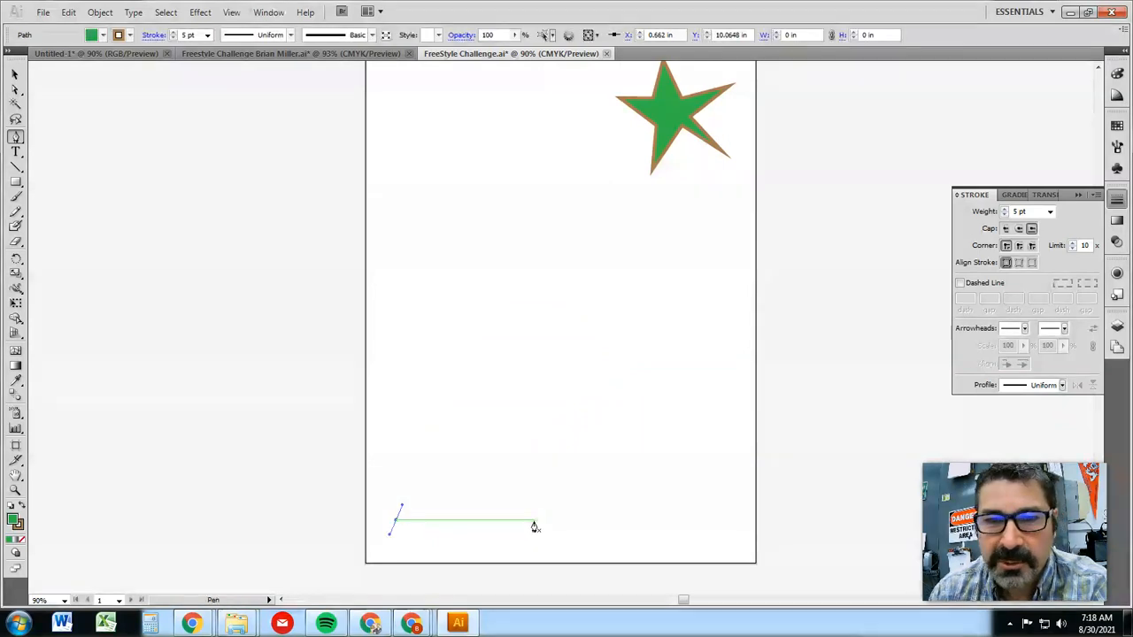
Draw a tall closed arch with a straight base using a long Pen tool direction handle, and delete it
mouse_move(414, 511)
mouse_down()
mouse_move(470, 381)
mouse_move(495, 373)
mouse_move(541, 96)
mouse_move(556, 71)
mouse_up()
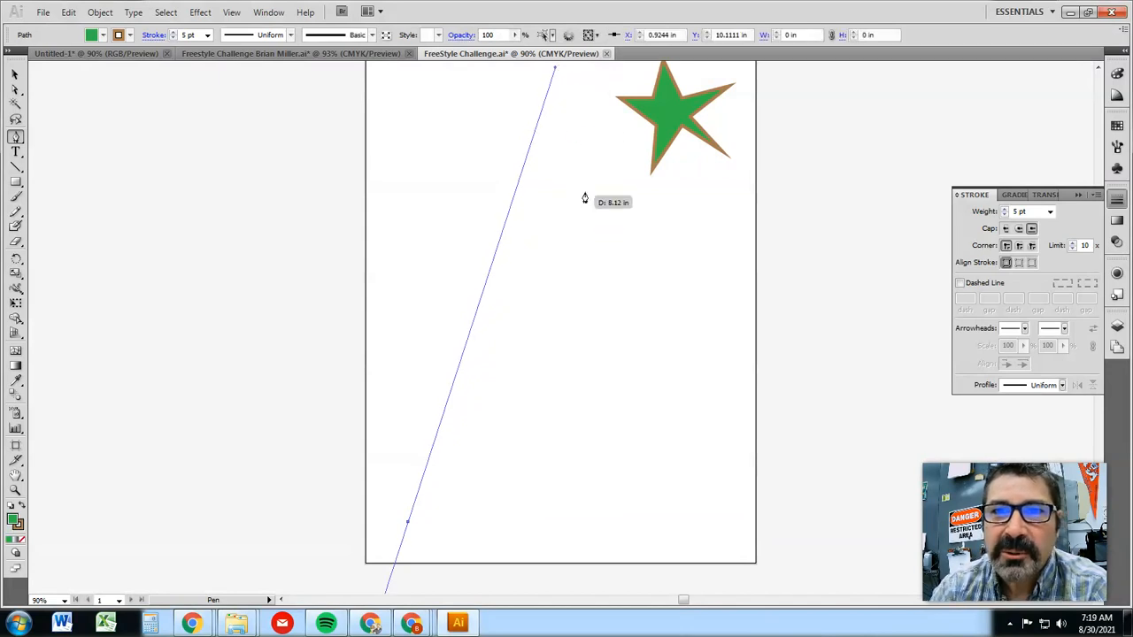
click(584, 489)
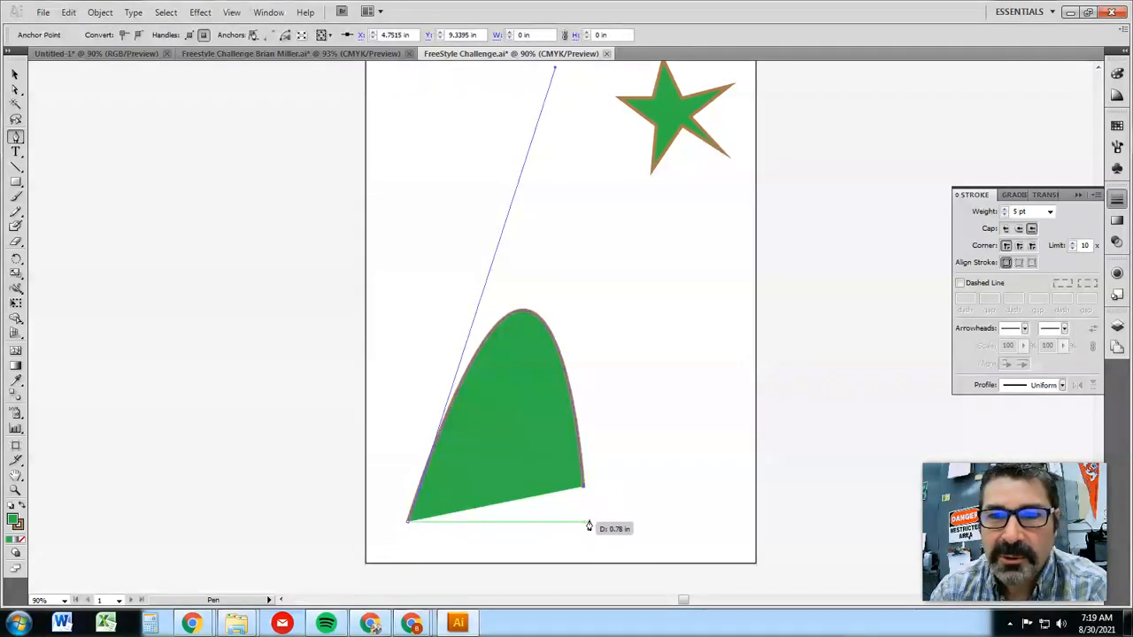
click(406, 522)
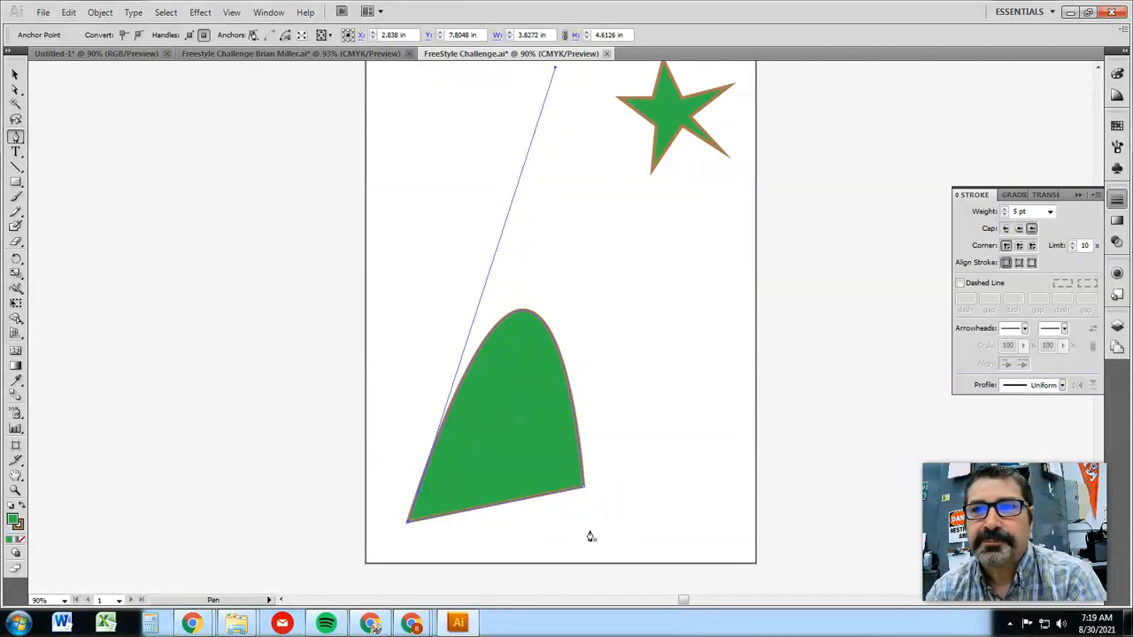
key(Delete)
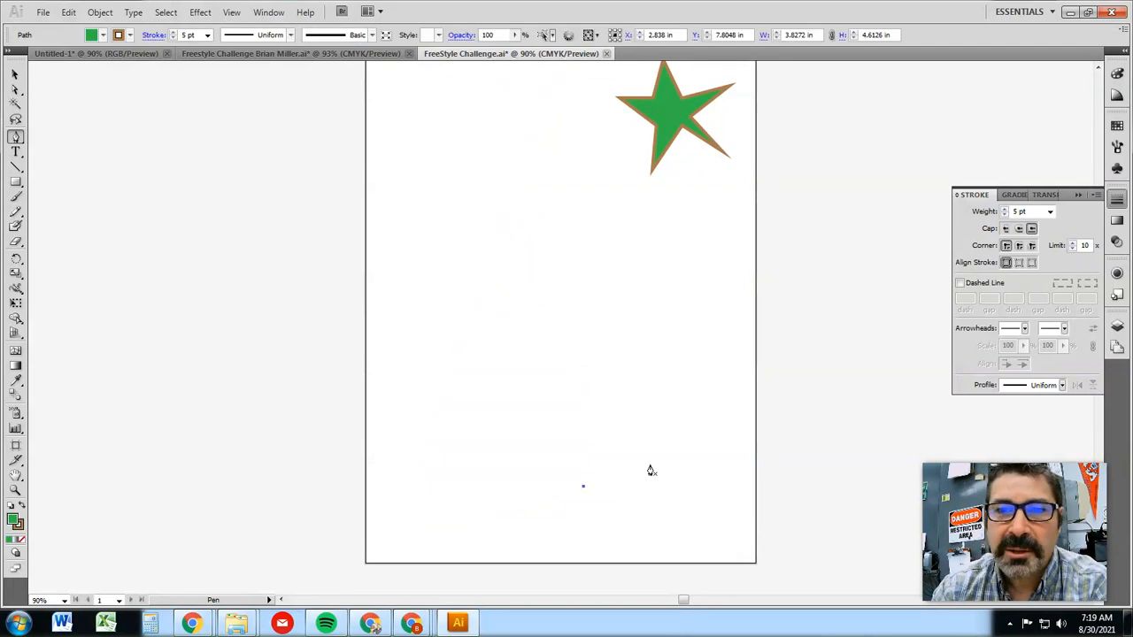
Draw a closed triangle of straight Pen tool segments in the middle of the artboard, and delete it
click(495, 214)
click(560, 264)
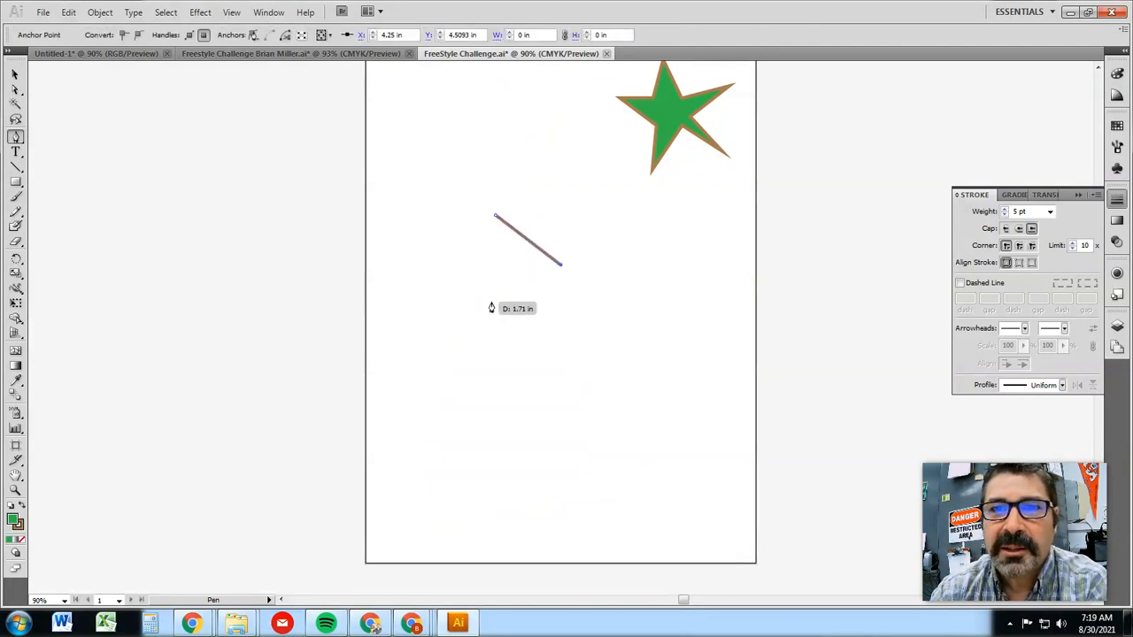
click(461, 307)
click(495, 215)
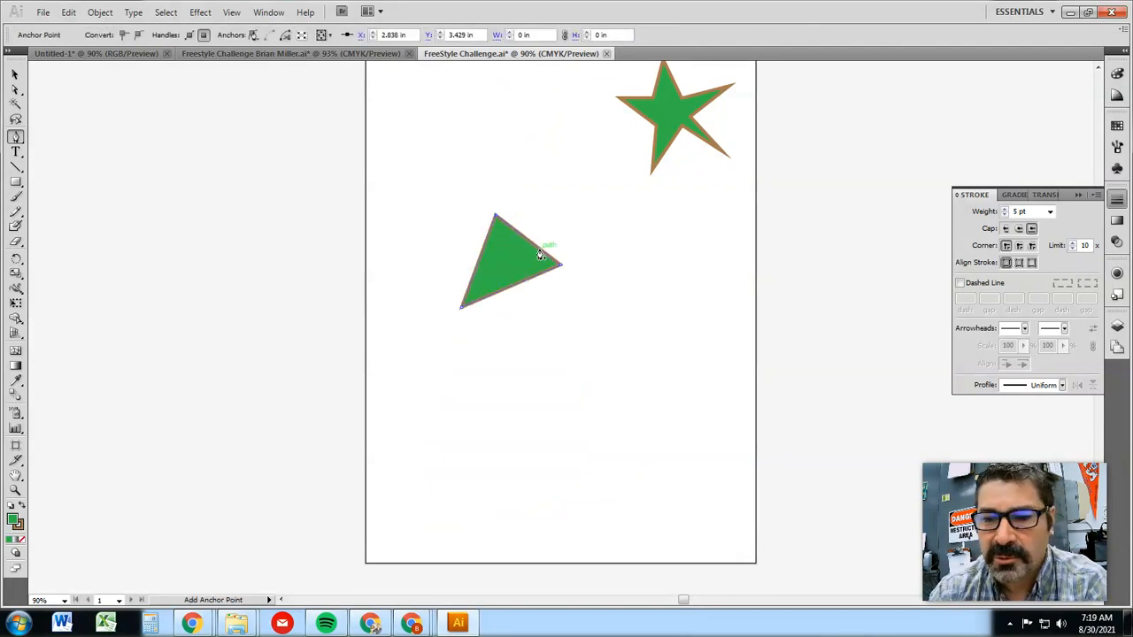
key(Delete)
key(Delete)
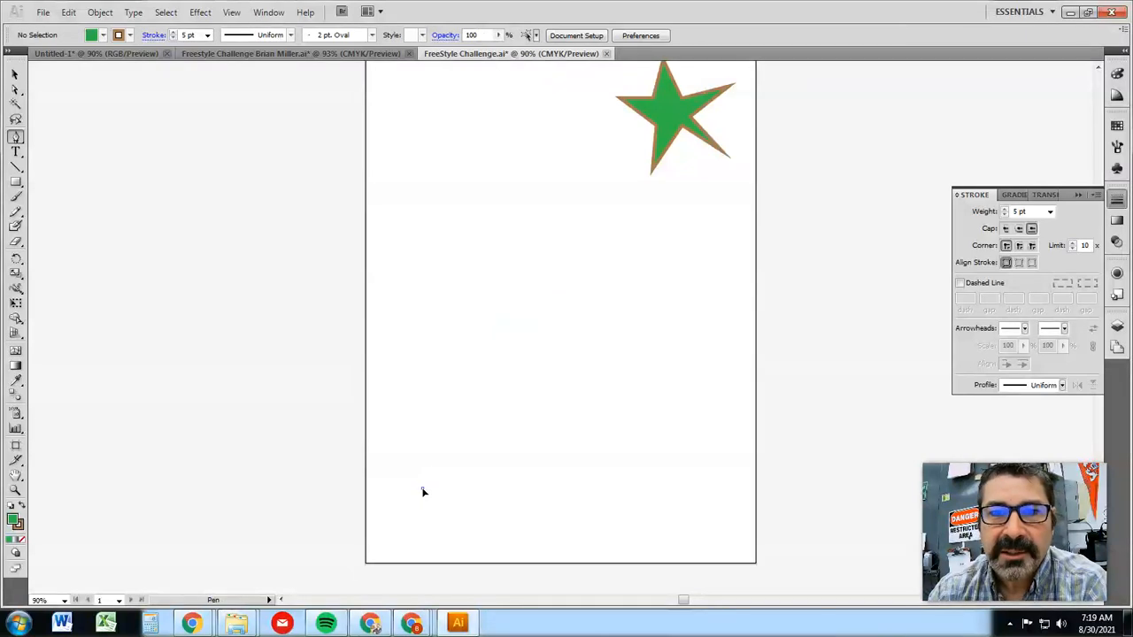
Draw a closed rounded shape in the artboard's lower half with the Pen tool, using three smooth anchor points
drag(422, 489, 497, 310)
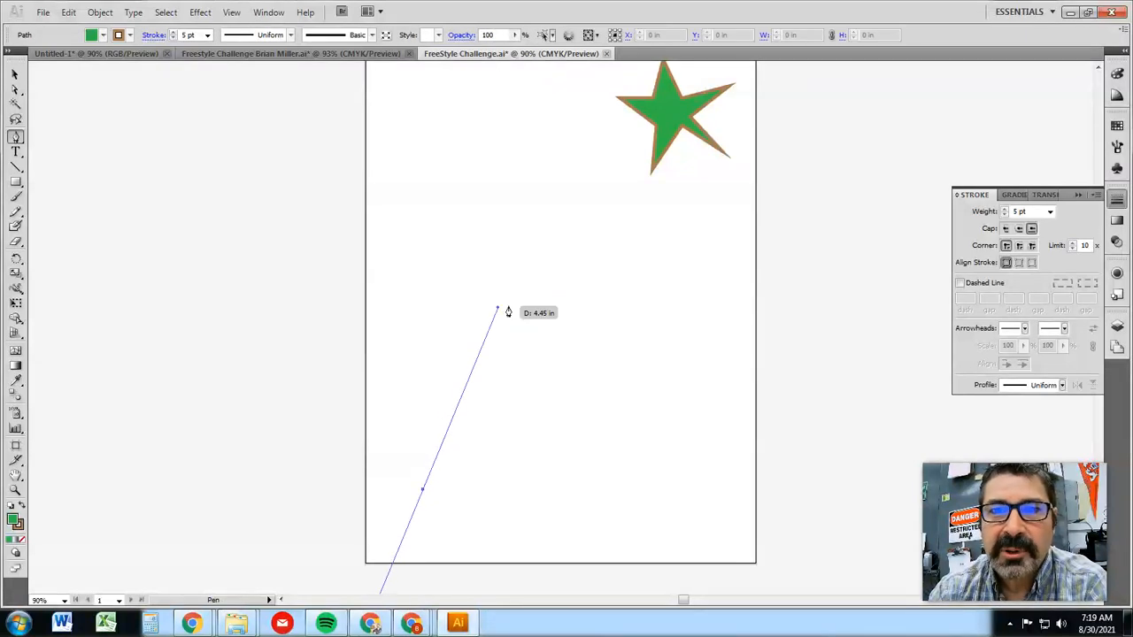
drag(655, 498, 675, 549)
click(542, 547)
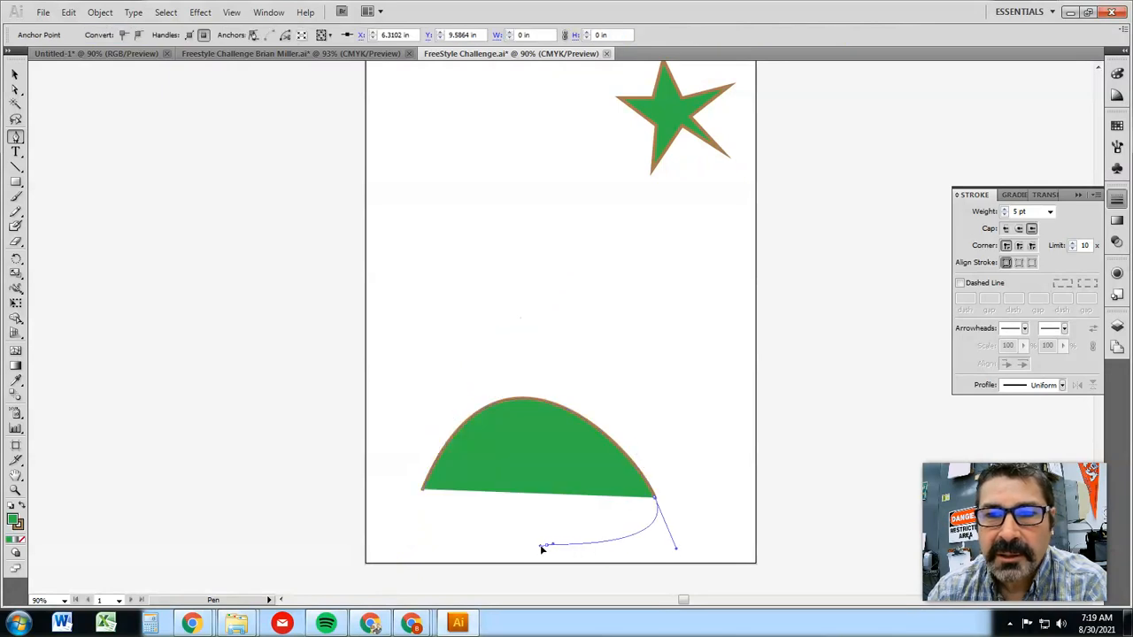
drag(542, 549, 518, 547)
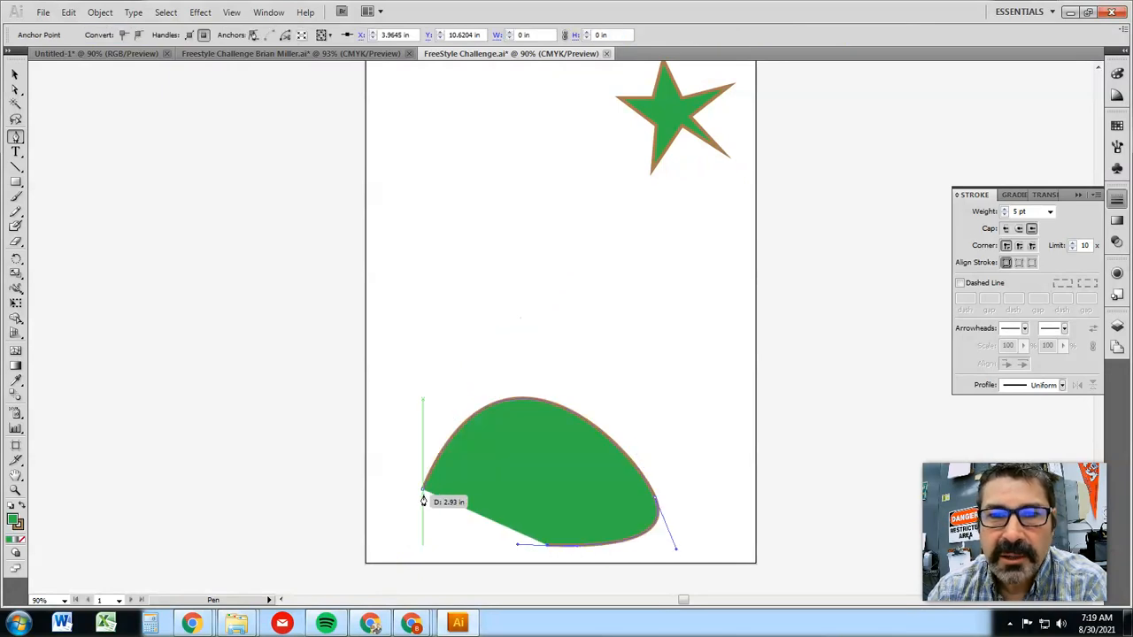
click(424, 488)
drag(424, 488, 412, 535)
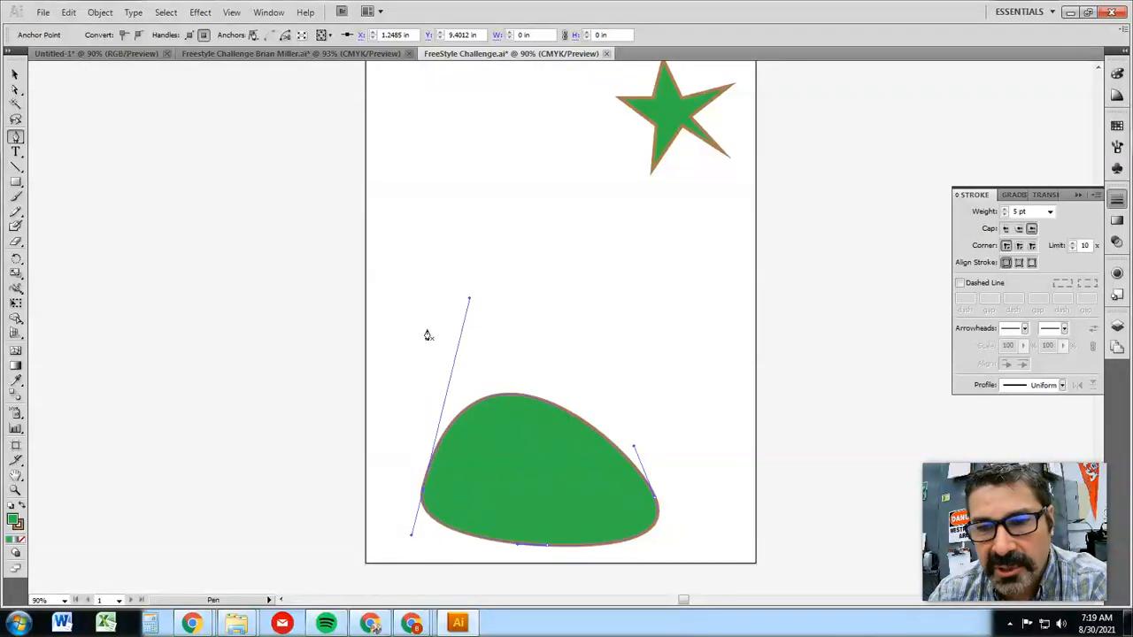
Reshape the rounded shape's upper curve with Direct Selection by extending both upper handles and shifting its right anchor outward
click(15, 90)
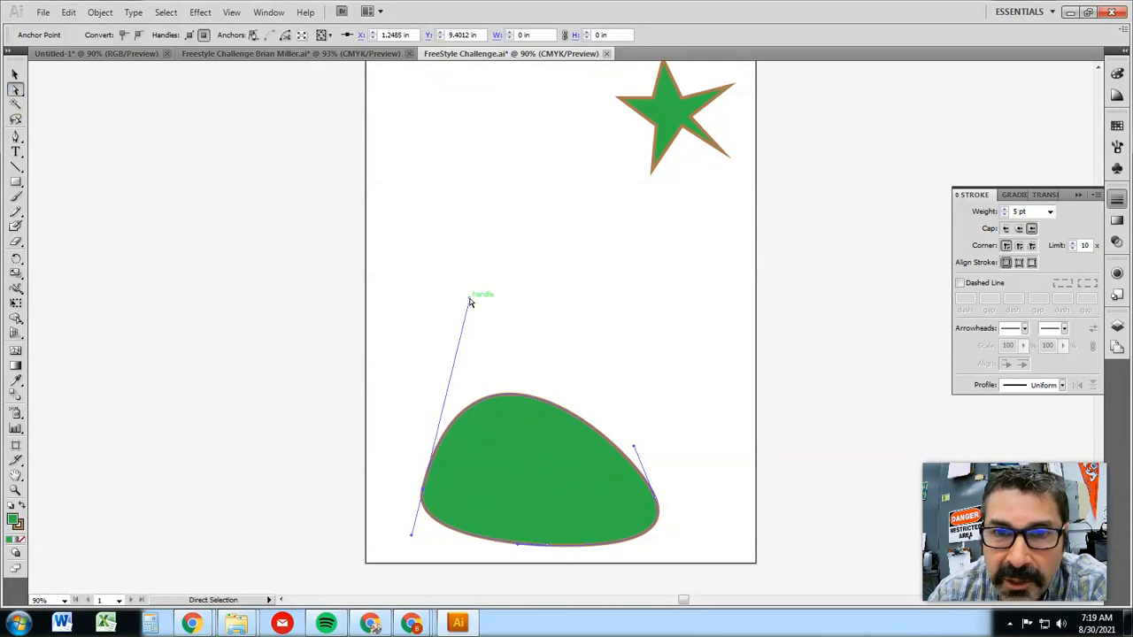
drag(470, 302, 517, 230)
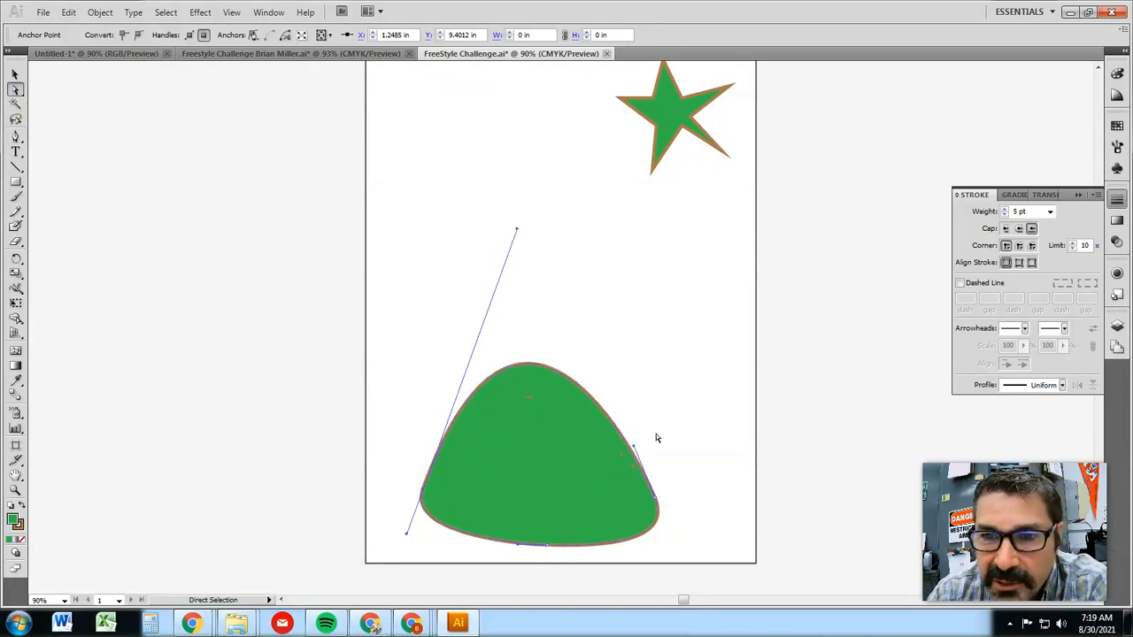
drag(638, 445, 654, 414)
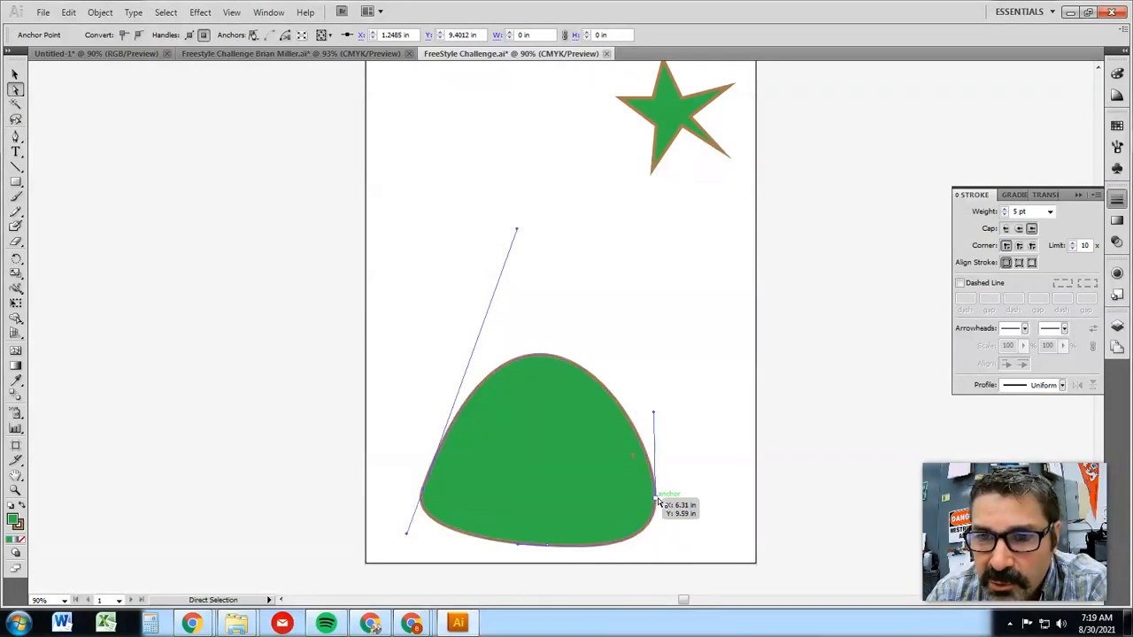
drag(658, 501, 671, 504)
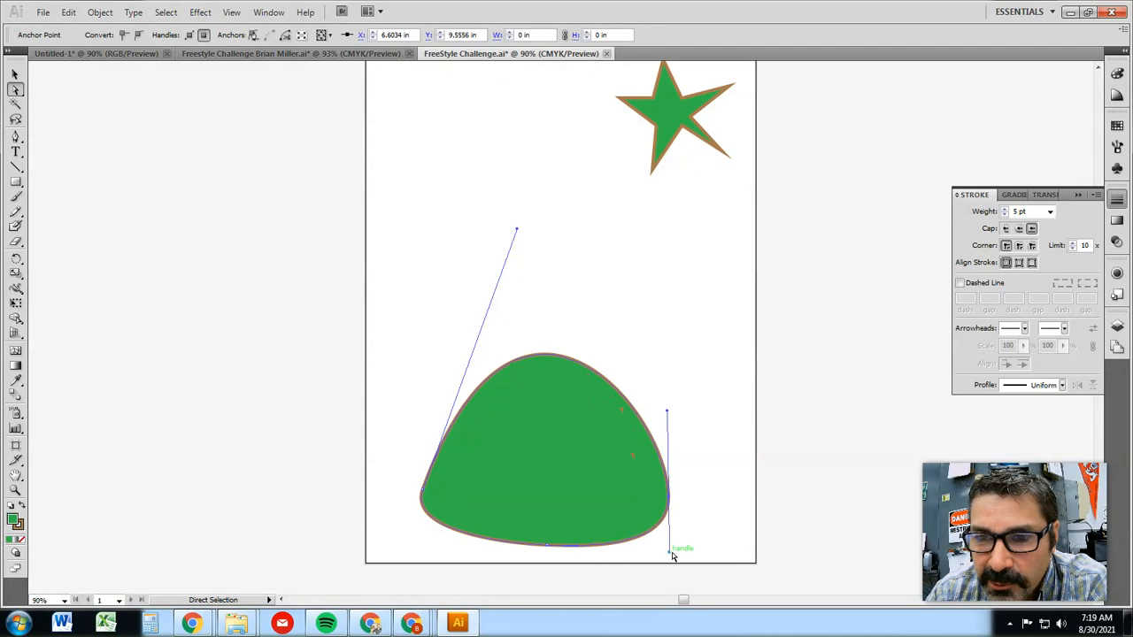
Lower the rounded shape's bottom anchor, raise its left anchor, and lengthen the bottom-left handle to smooth the curve
drag(549, 542, 551, 553)
click(538, 361)
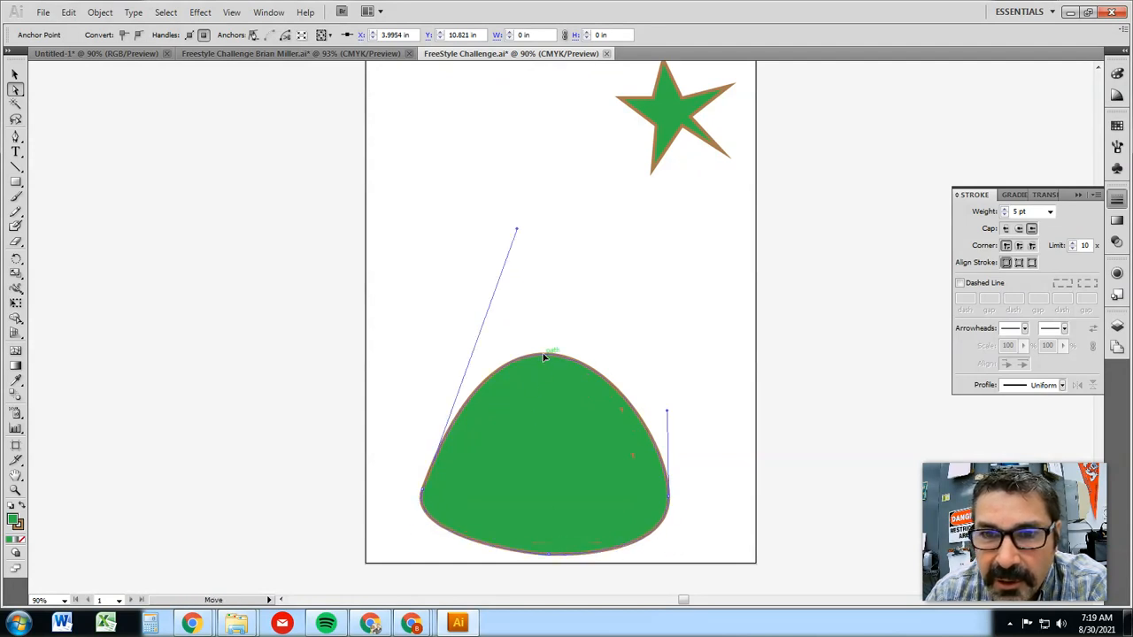
drag(424, 503, 421, 460)
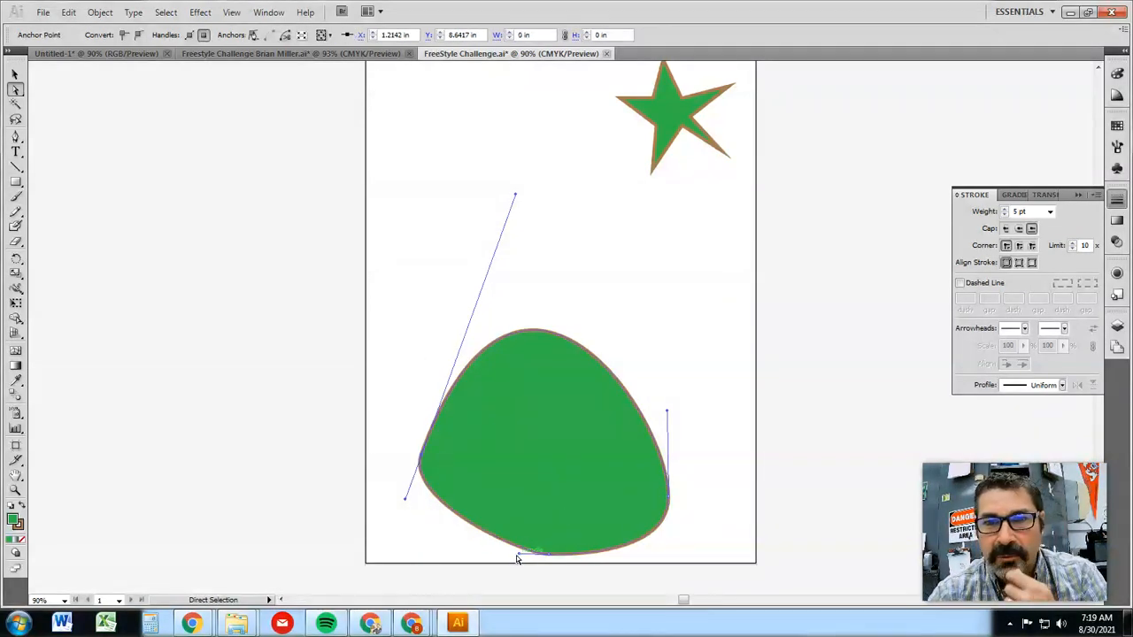
drag(519, 552, 450, 546)
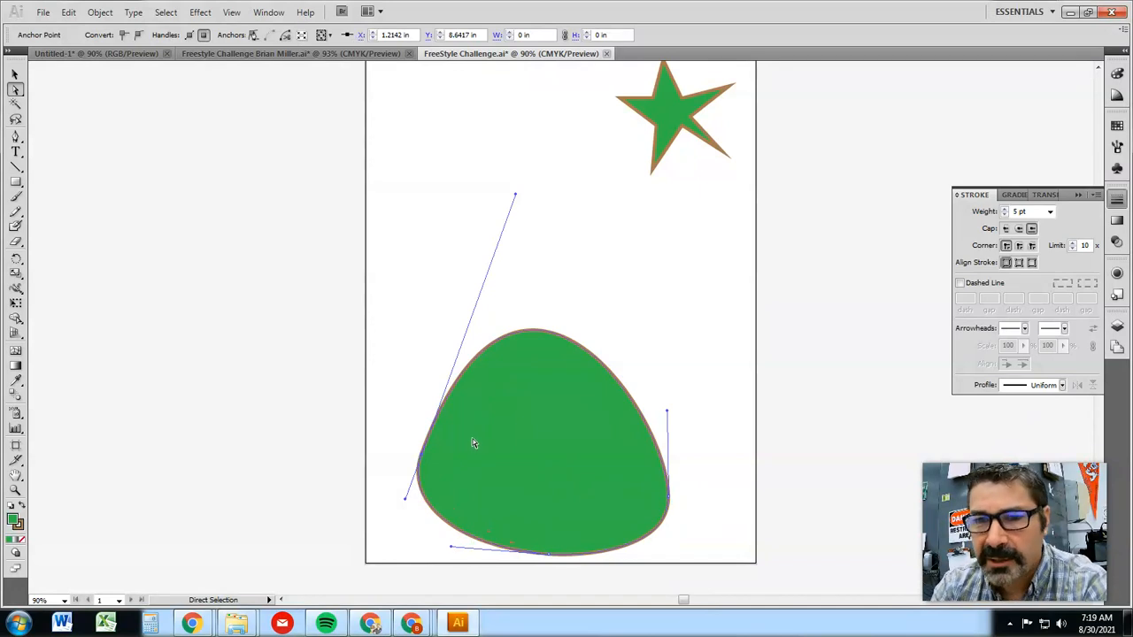
Delete the green rounded shape
click(426, 378)
key(Delete)
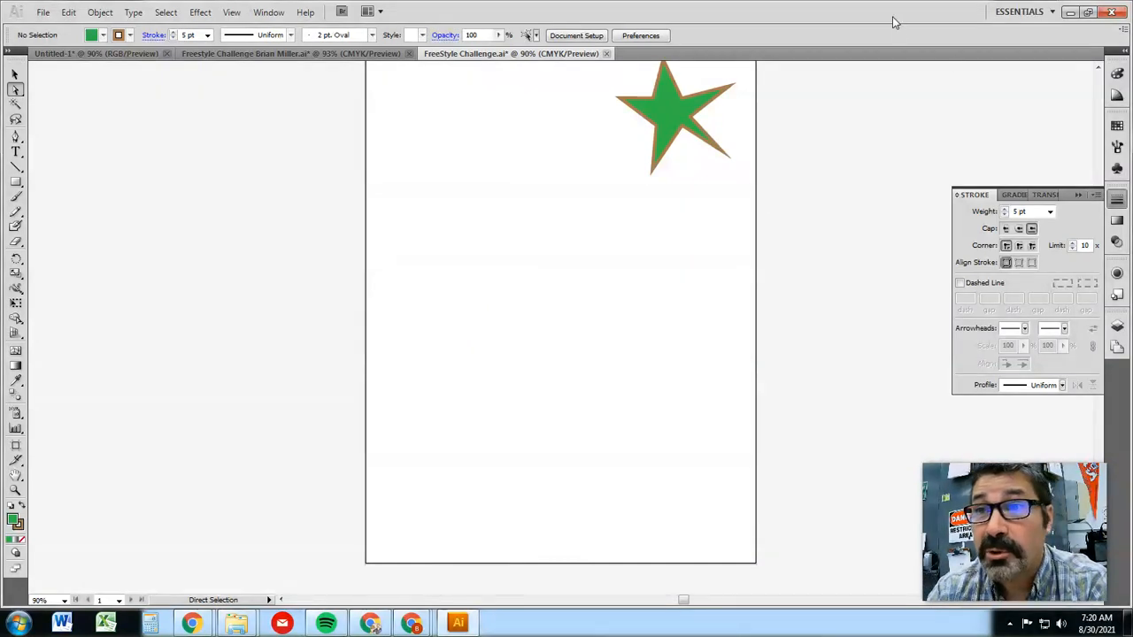
Switch to the presentation to read the Pen tool and Bezier curve slides, and return to Illustrator
drag(892, 16, 0, 0)
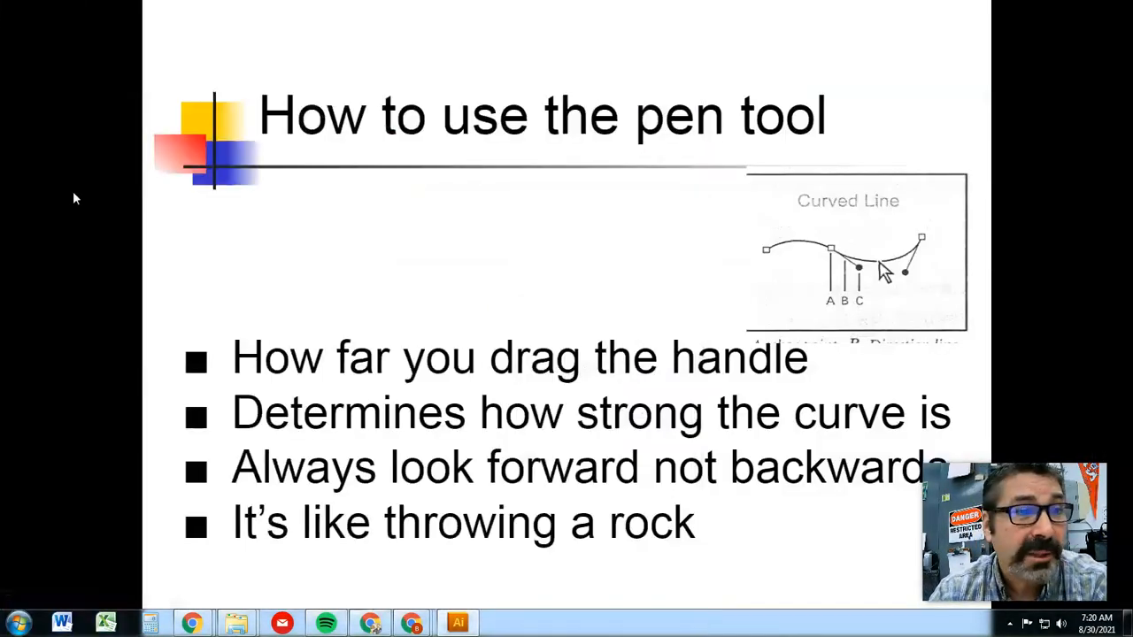
click(450, 293)
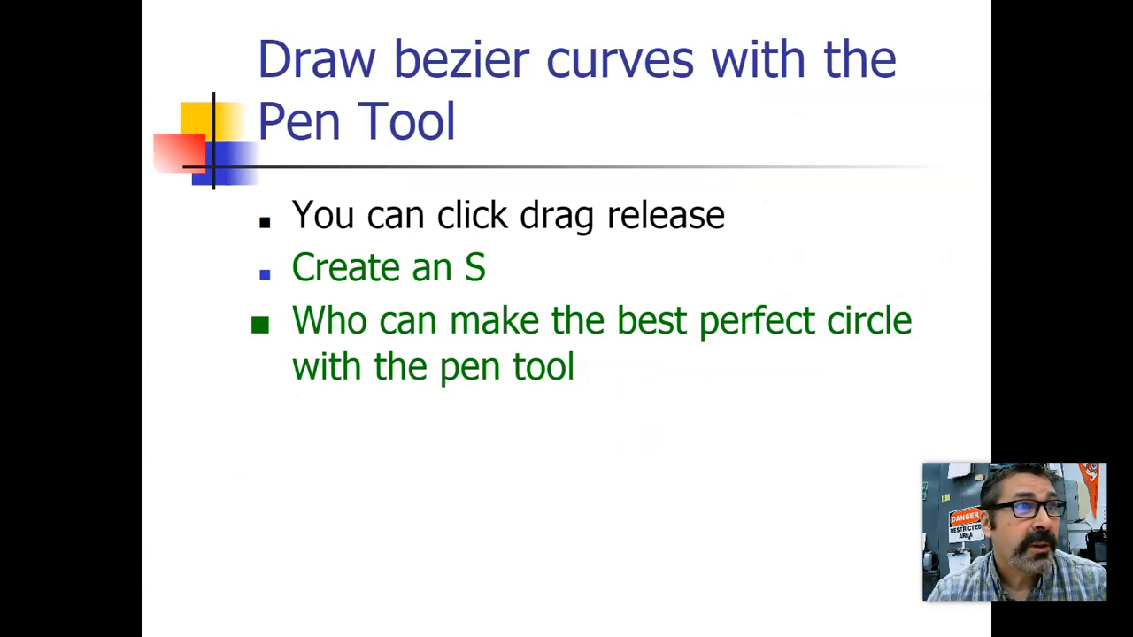
drag(0, 14, 683, 37)
click(879, 32)
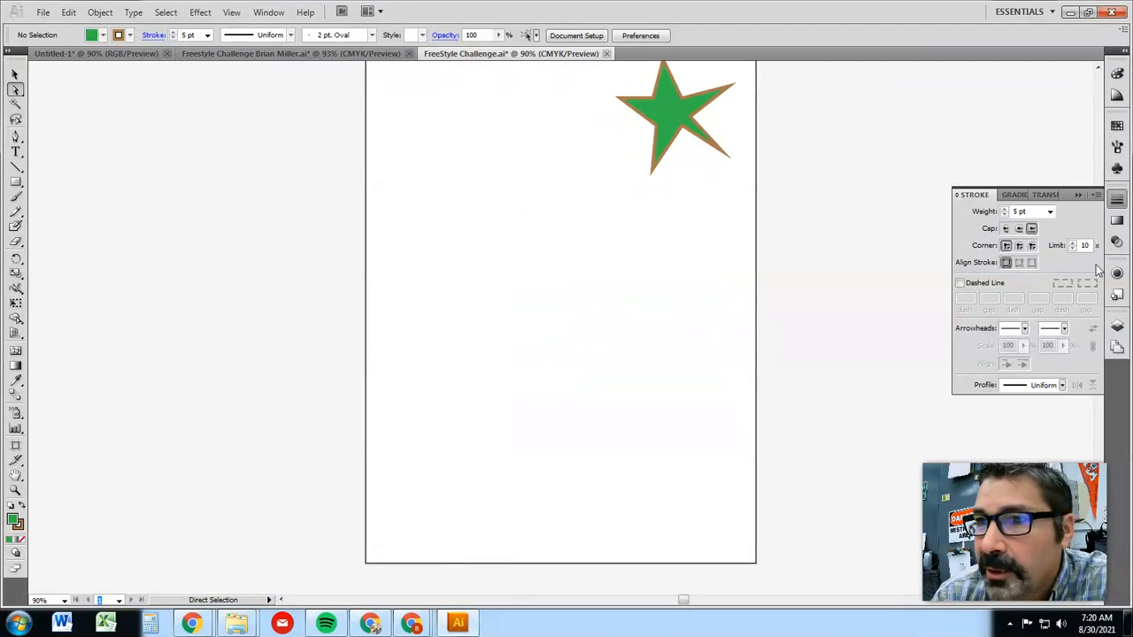
Show the document's layers and toggle the Pencil Tool layer's visibility on and off again
click(1117, 326)
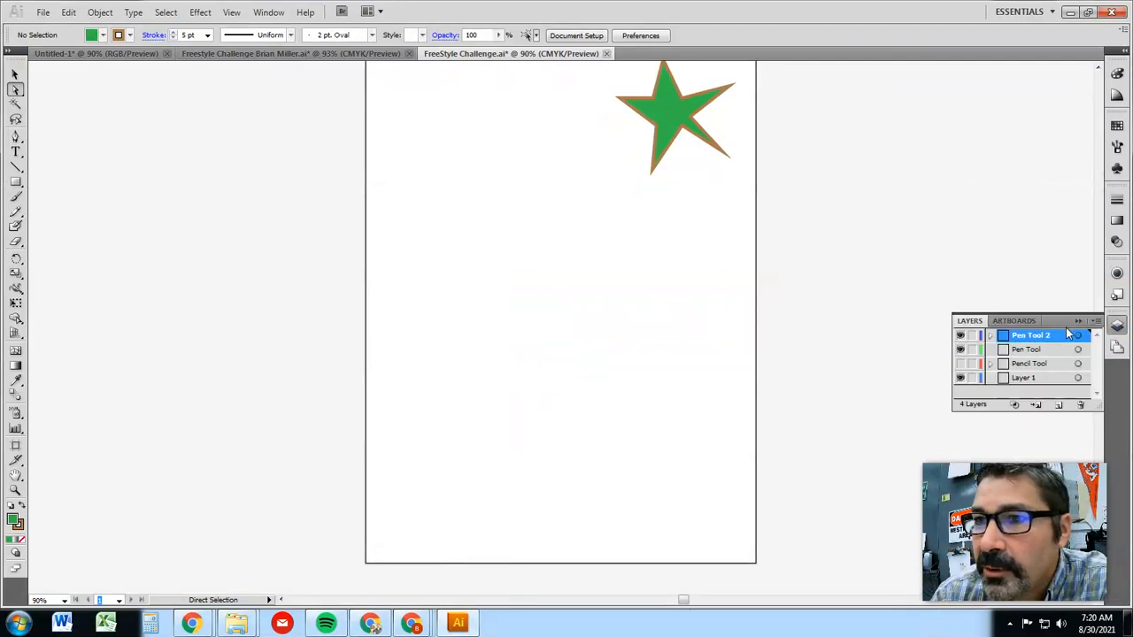
click(961, 364)
click(962, 364)
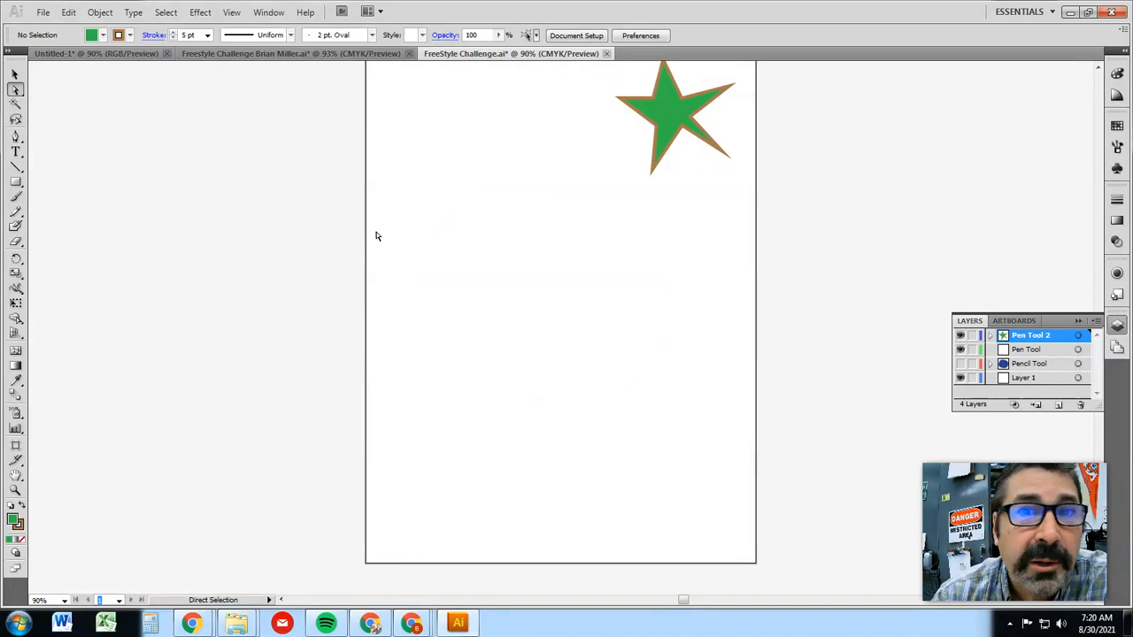
Draw an open S-shaped Bezier curve with the Pen tool below the star, placing smooth anchors from its upper end to its lower end
click(15, 138)
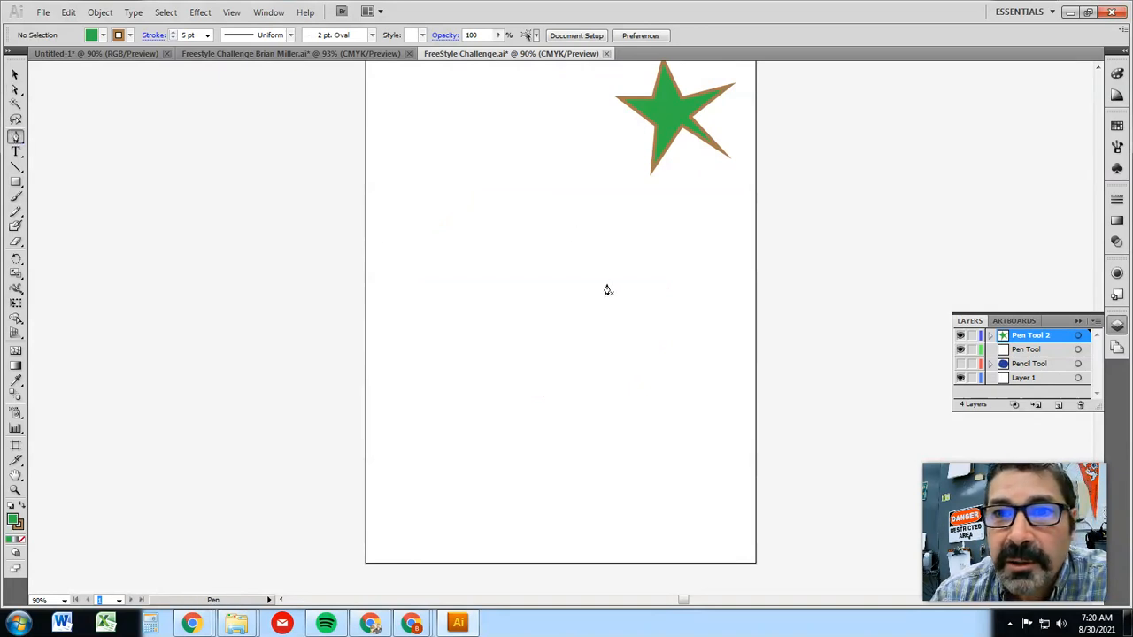
drag(608, 280, 514, 254)
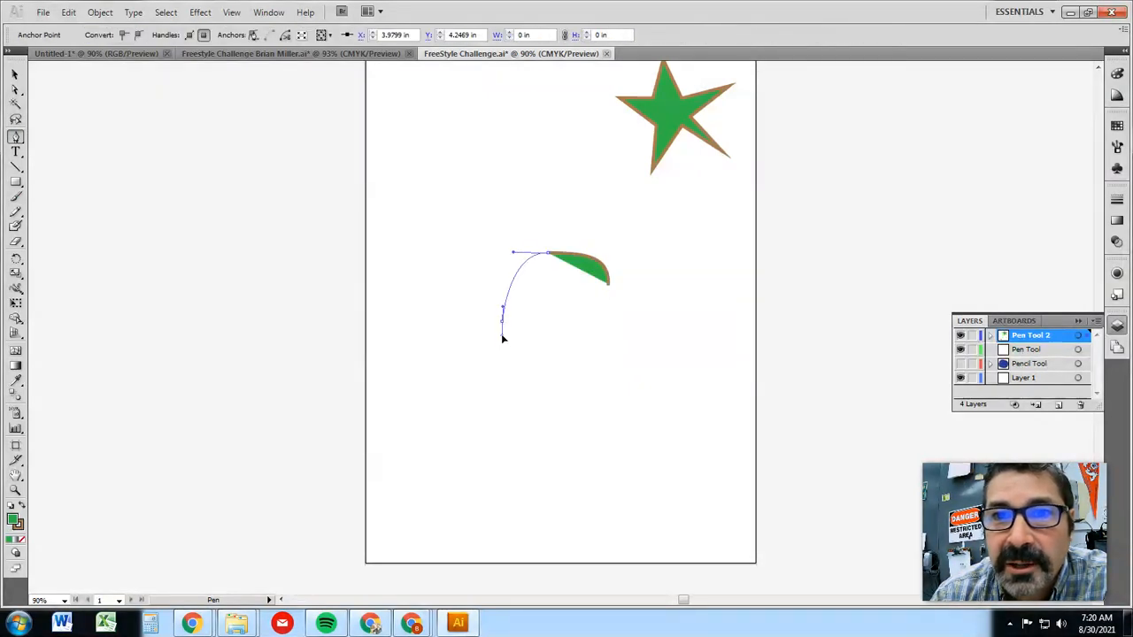
drag(502, 338, 505, 341)
drag(548, 377, 567, 390)
drag(623, 436, 622, 464)
drag(581, 502, 551, 508)
drag(509, 466, 509, 447)
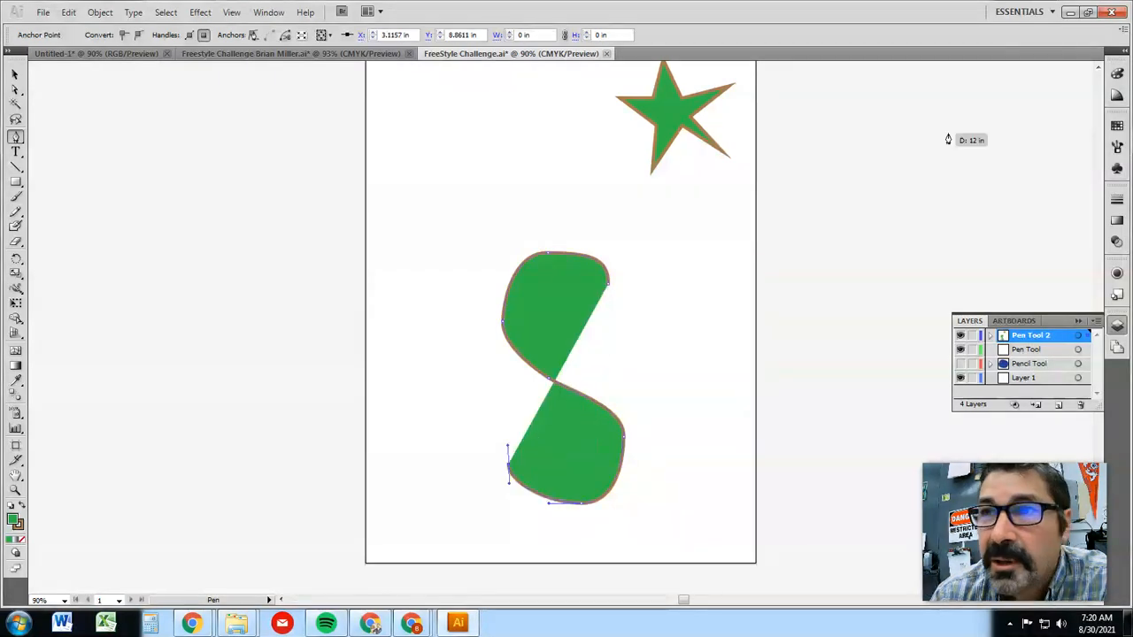
Remove the S curve's fill and give its stroke a 12 pt weight with round caps
click(1117, 75)
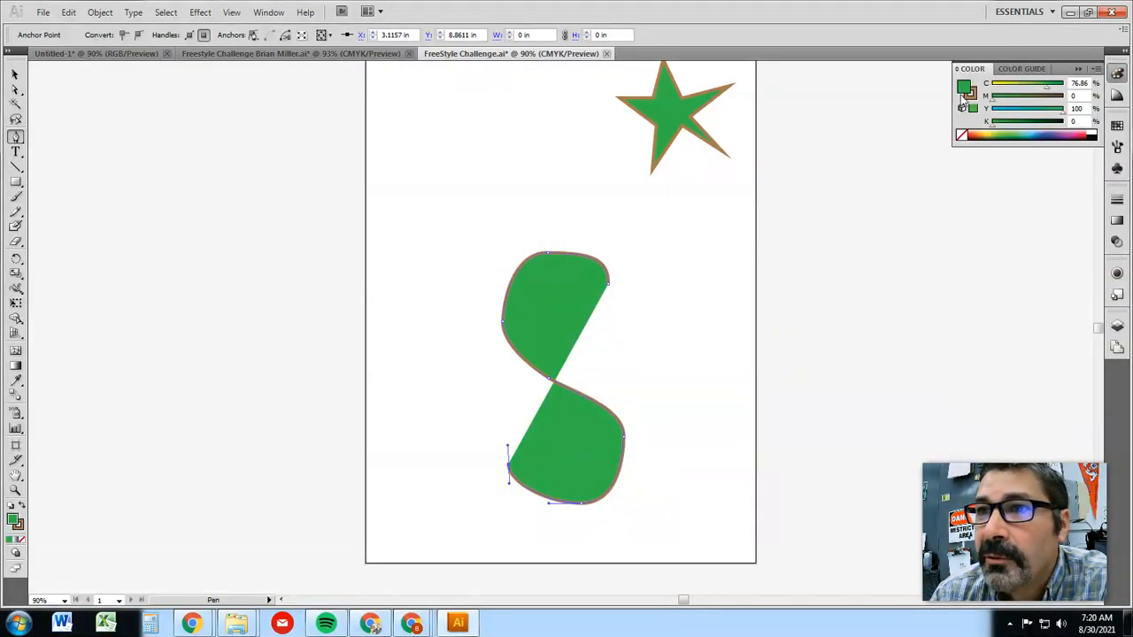
click(961, 136)
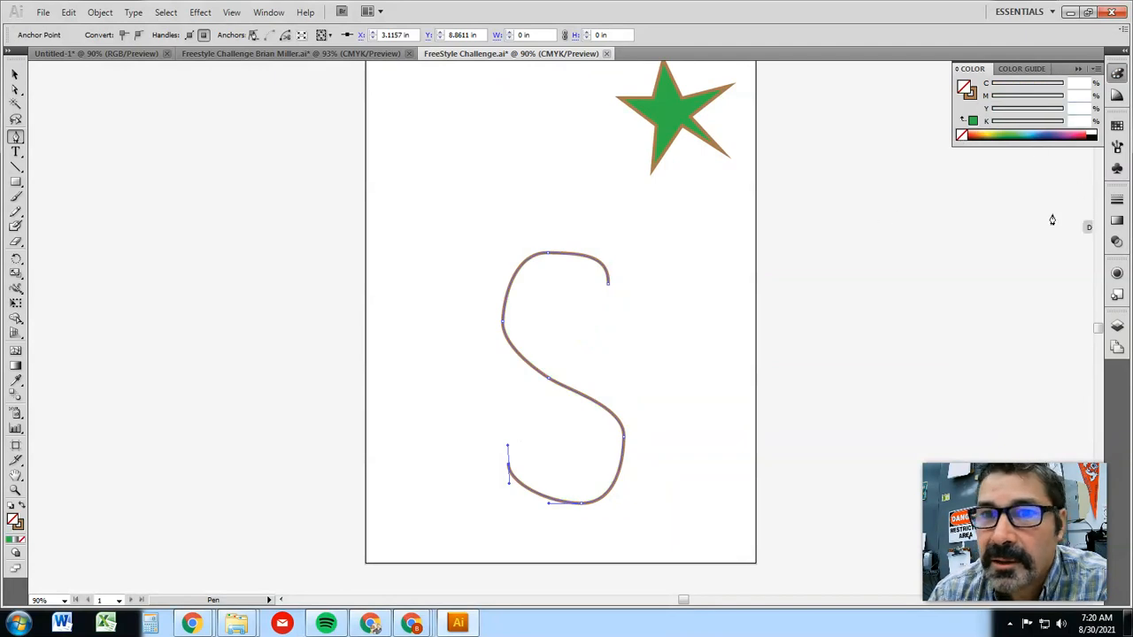
click(1117, 199)
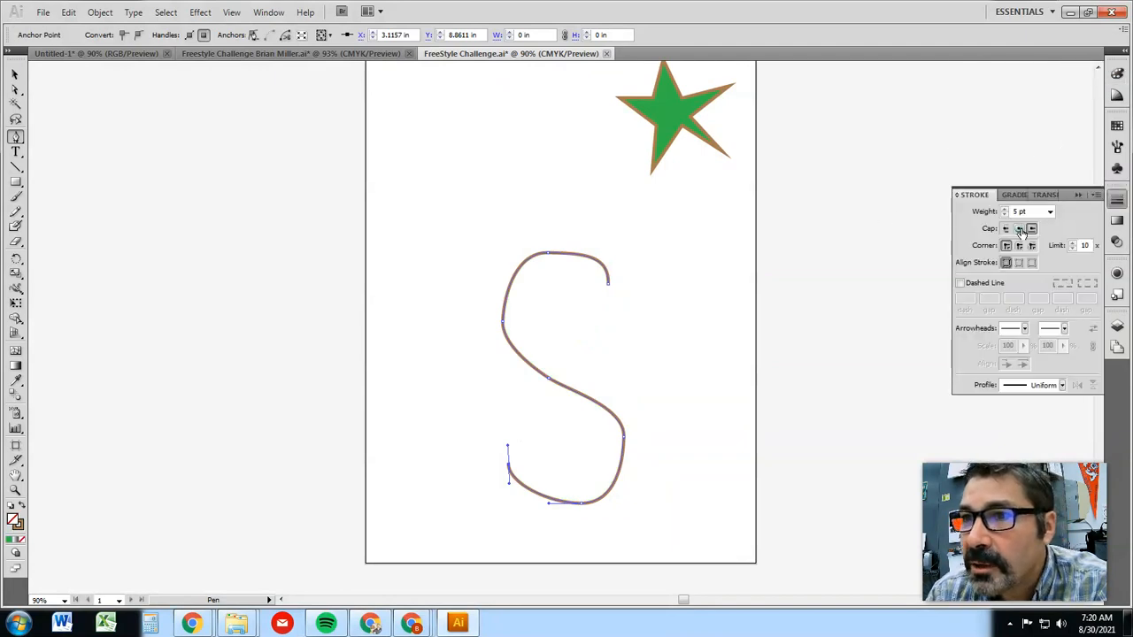
click(1050, 212)
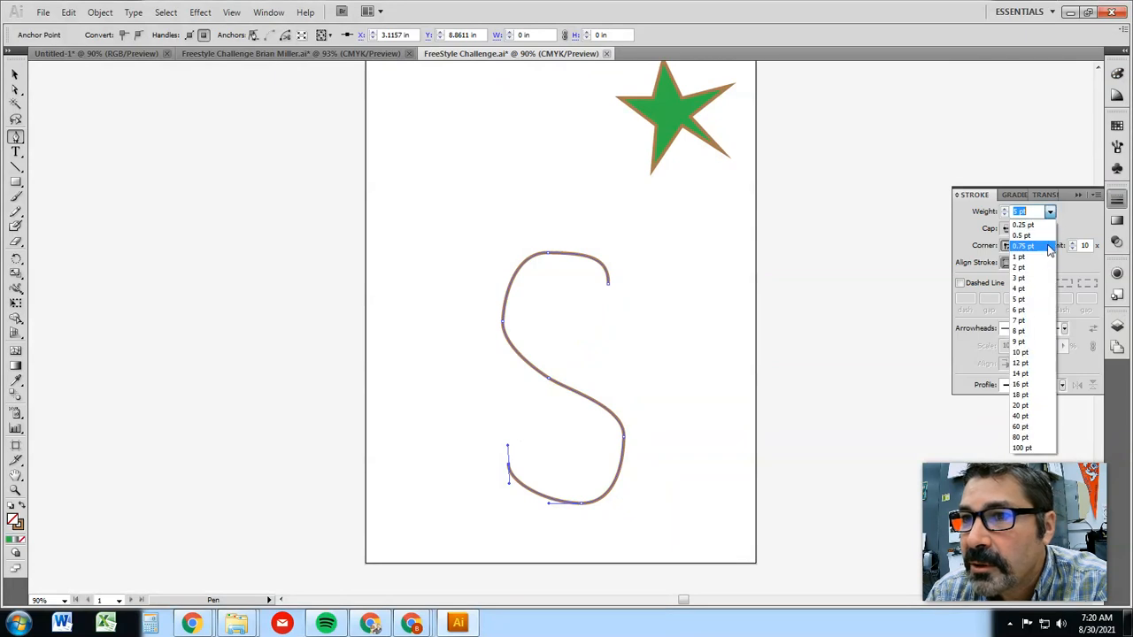
click(1023, 363)
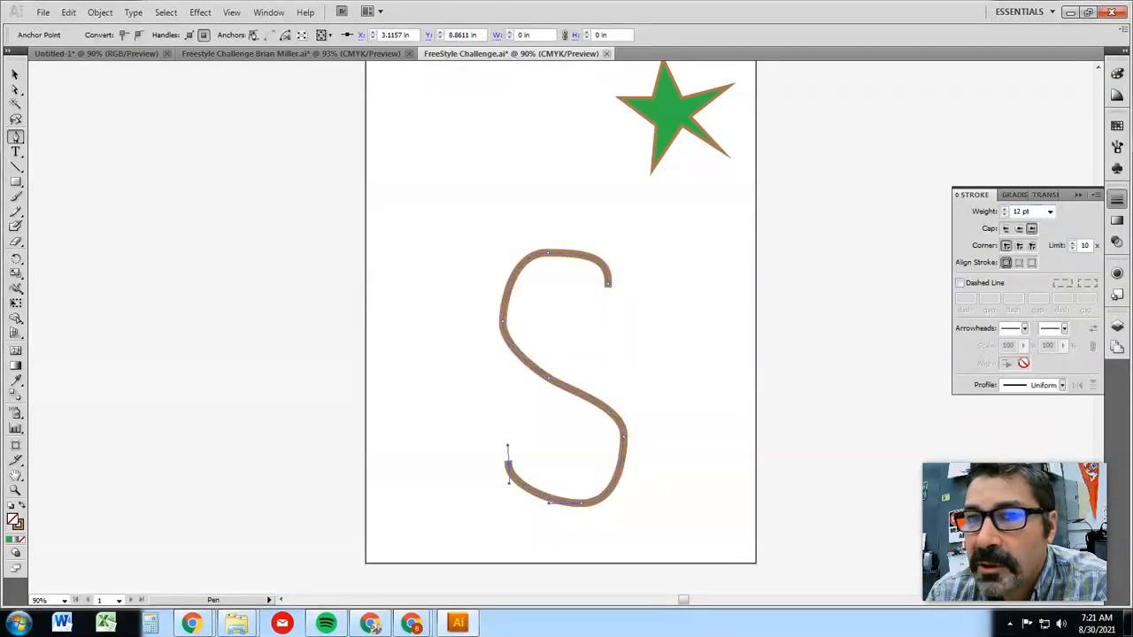
click(1020, 229)
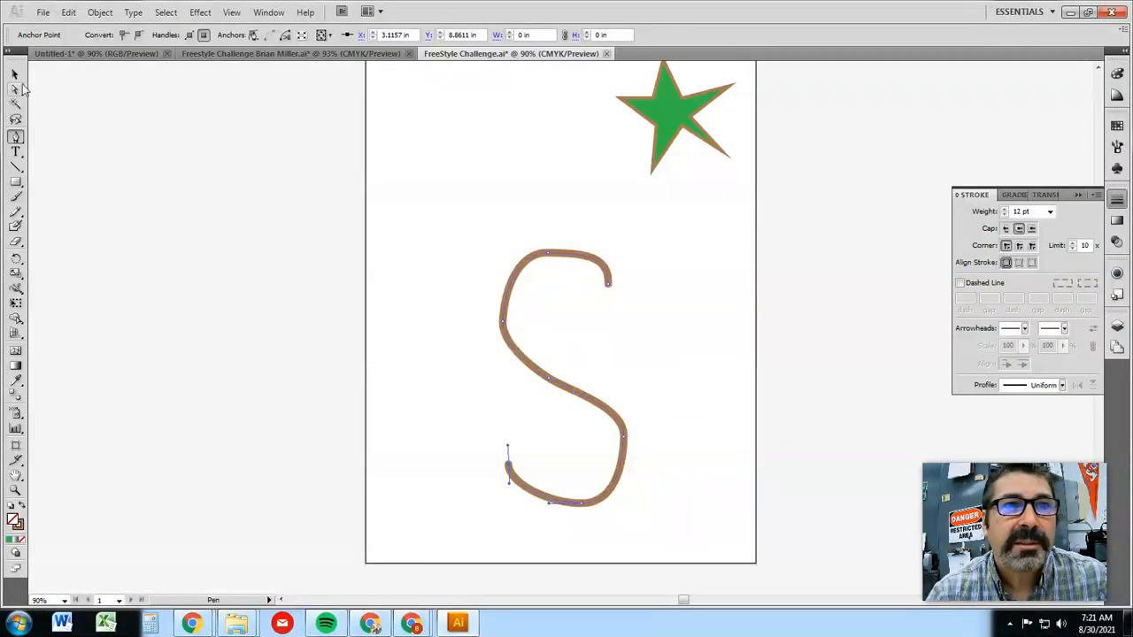
Draw a closed circle with the Pen tool in the artboard's upper-left area, using four smooth anchors with straight horizontal and vertical handles
click(15, 476)
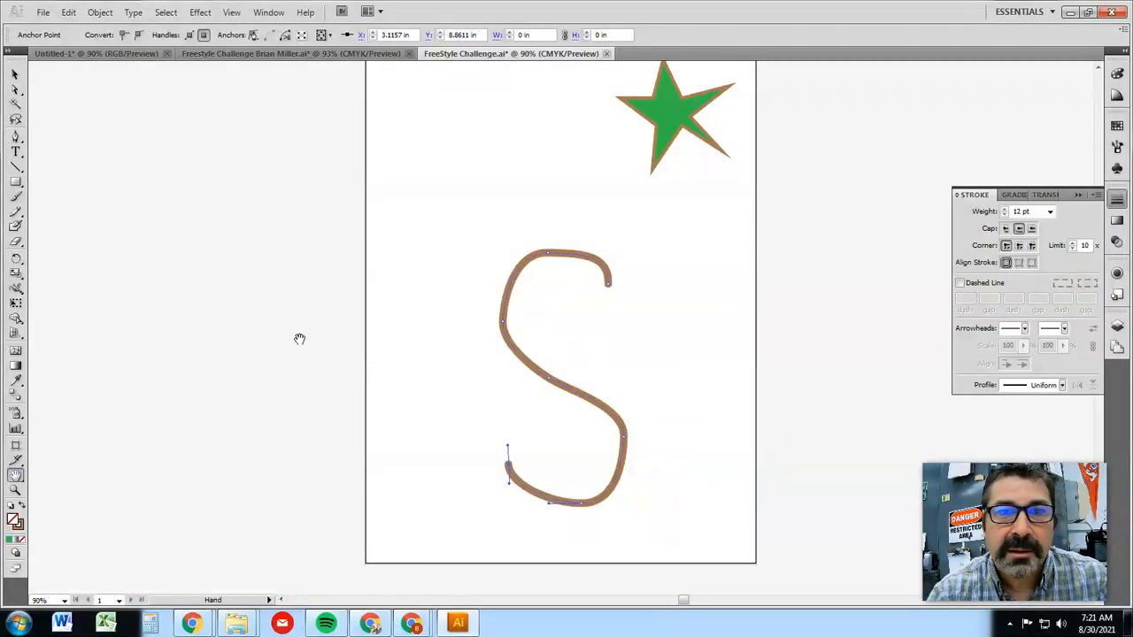
drag(391, 281, 458, 443)
click(15, 138)
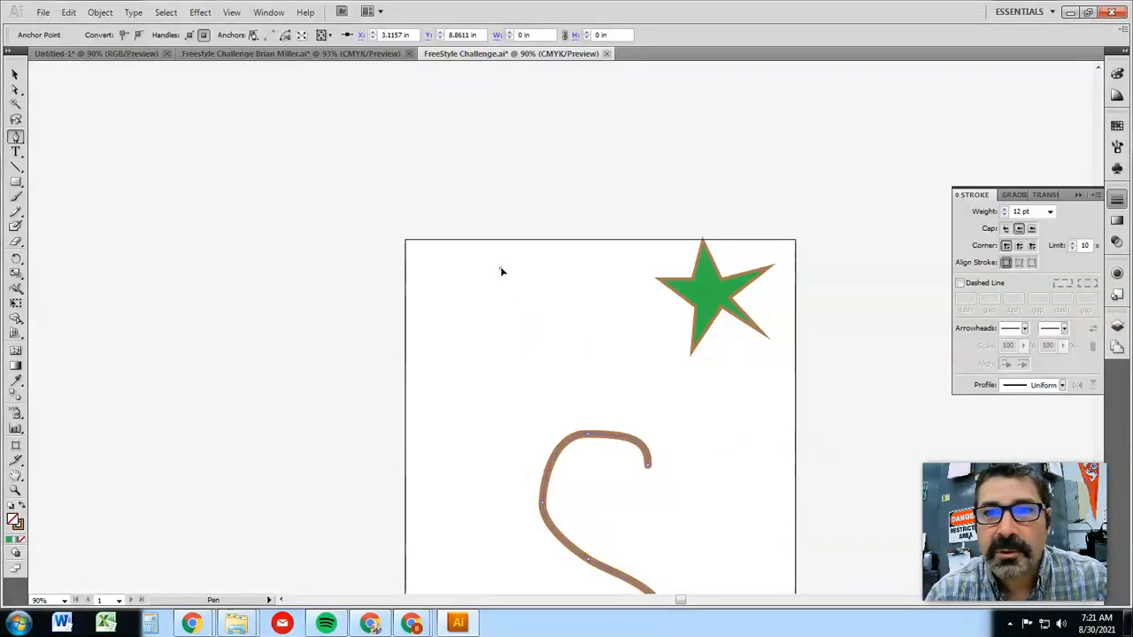
drag(501, 269, 543, 270)
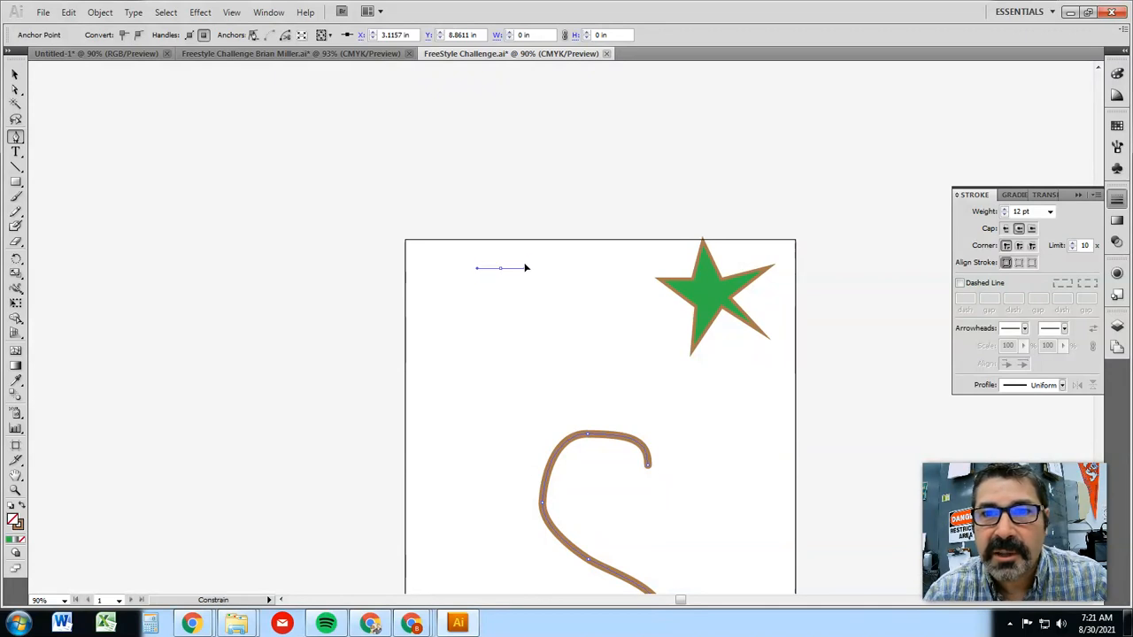
mouse_move(537, 303)
mouse_down()
mouse_move(509, 351)
mouse_move(471, 340)
mouse_move(462, 285)
mouse_up()
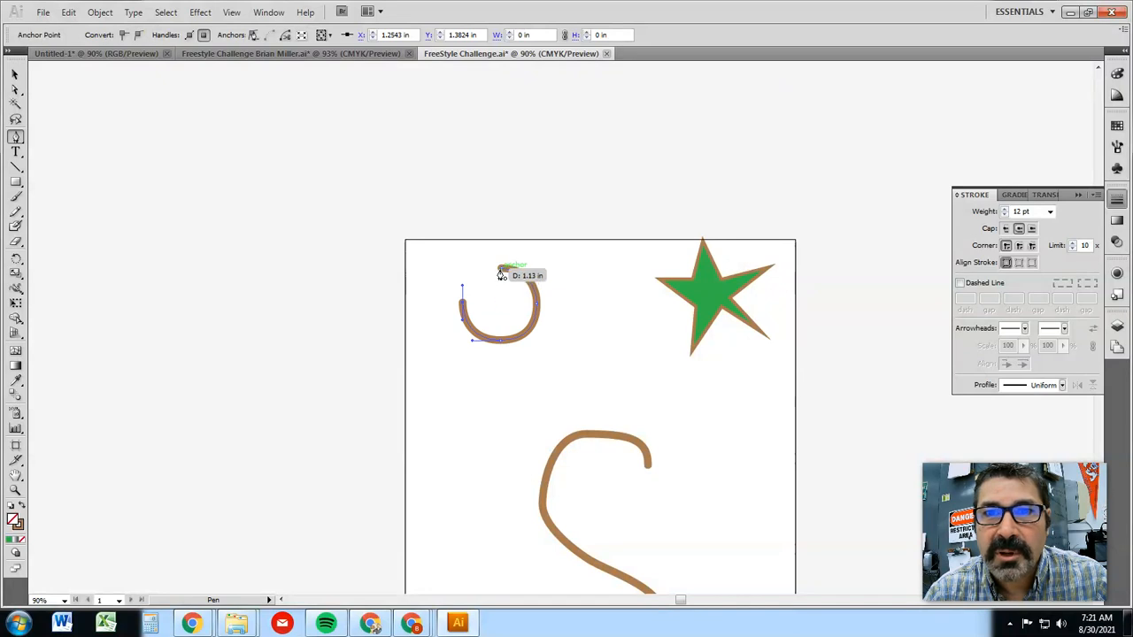
drag(501, 271, 531, 271)
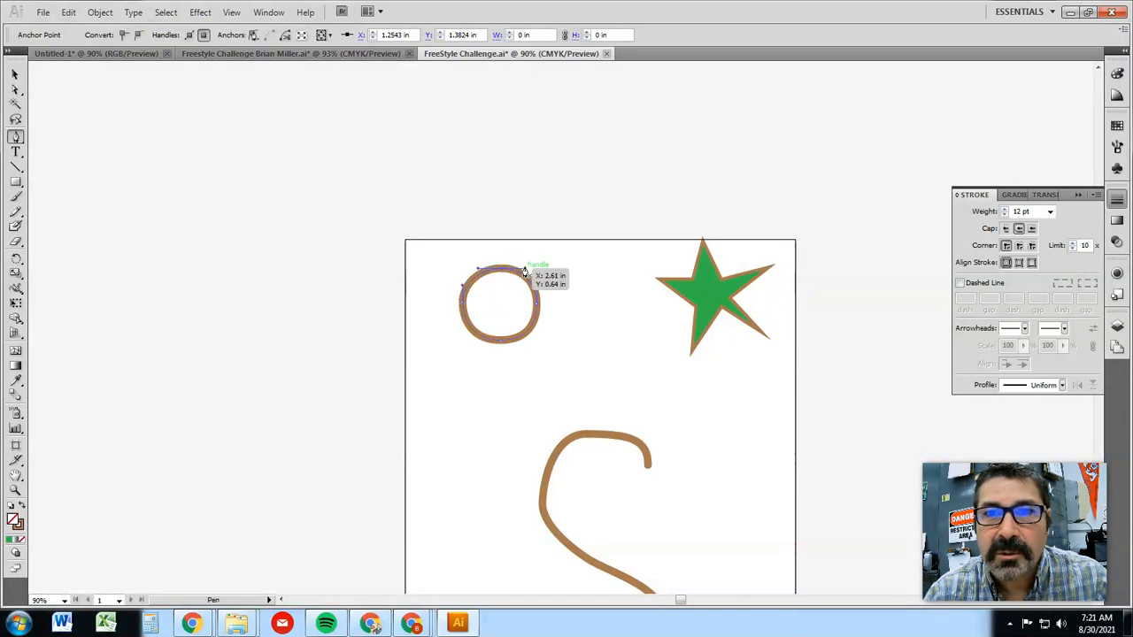
Refine the circle with the Direct Selection tool, nudging its top anchor up two increments and slightly adjusting that anchor's right handle
click(16, 91)
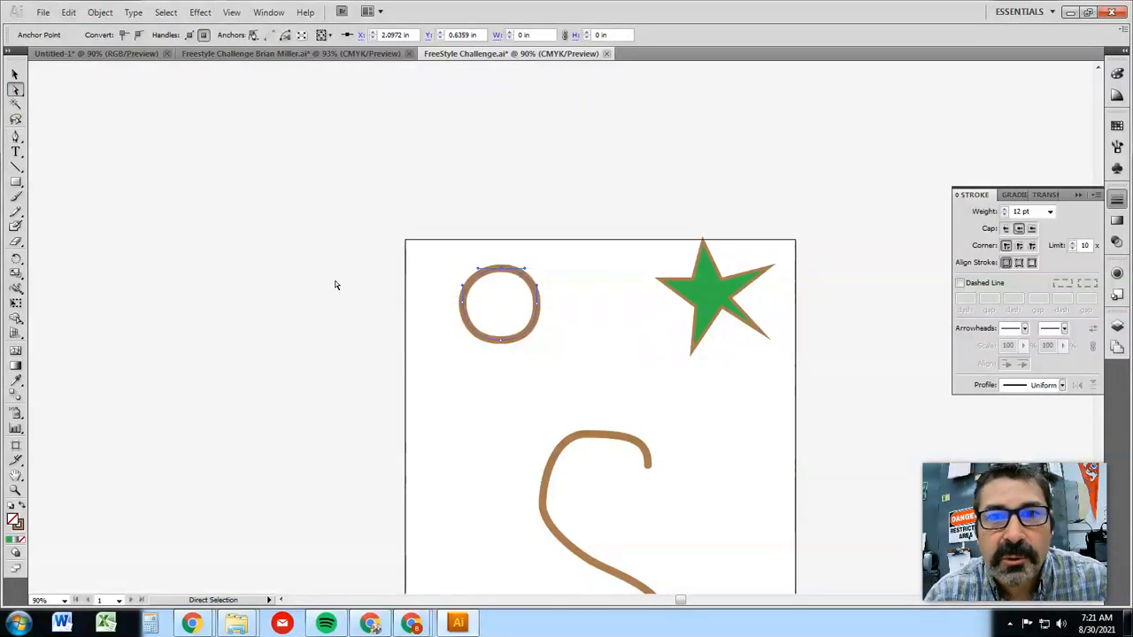
drag(505, 342, 504, 347)
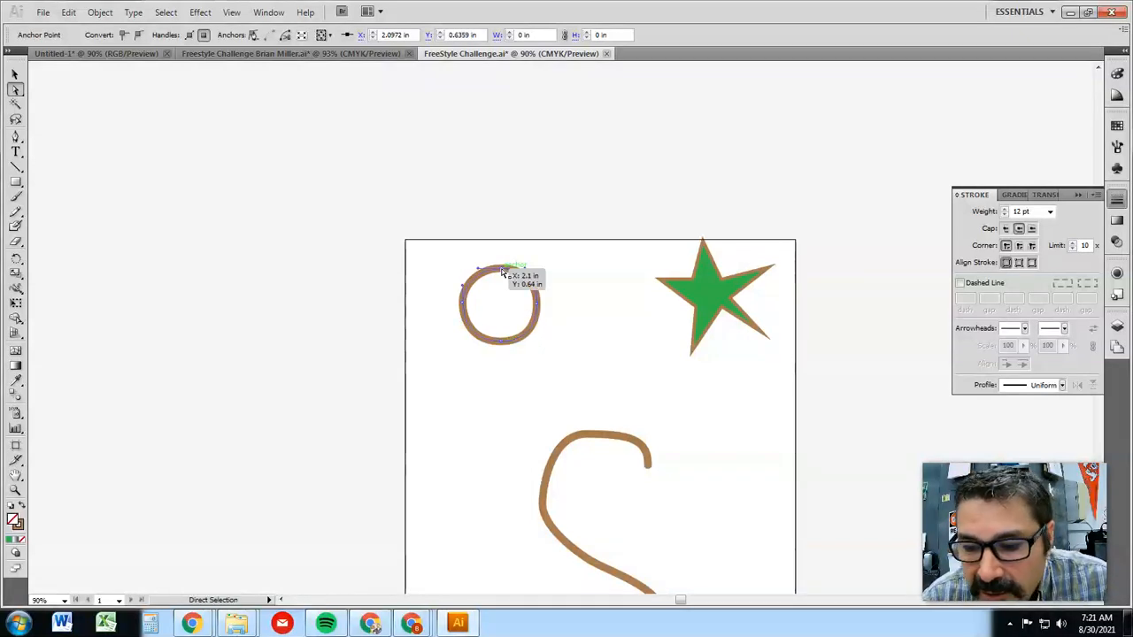
key(Up)
key(Up)
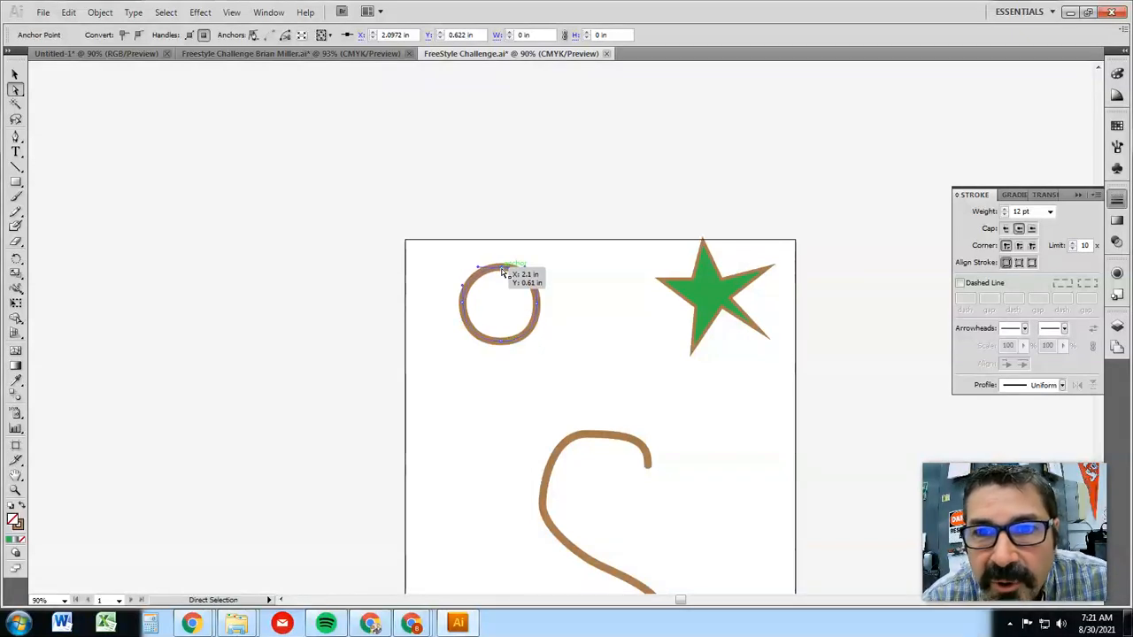
mouse_move(524, 268)
mouse_down()
mouse_move(570, 269)
mouse_move(525, 267)
mouse_up()
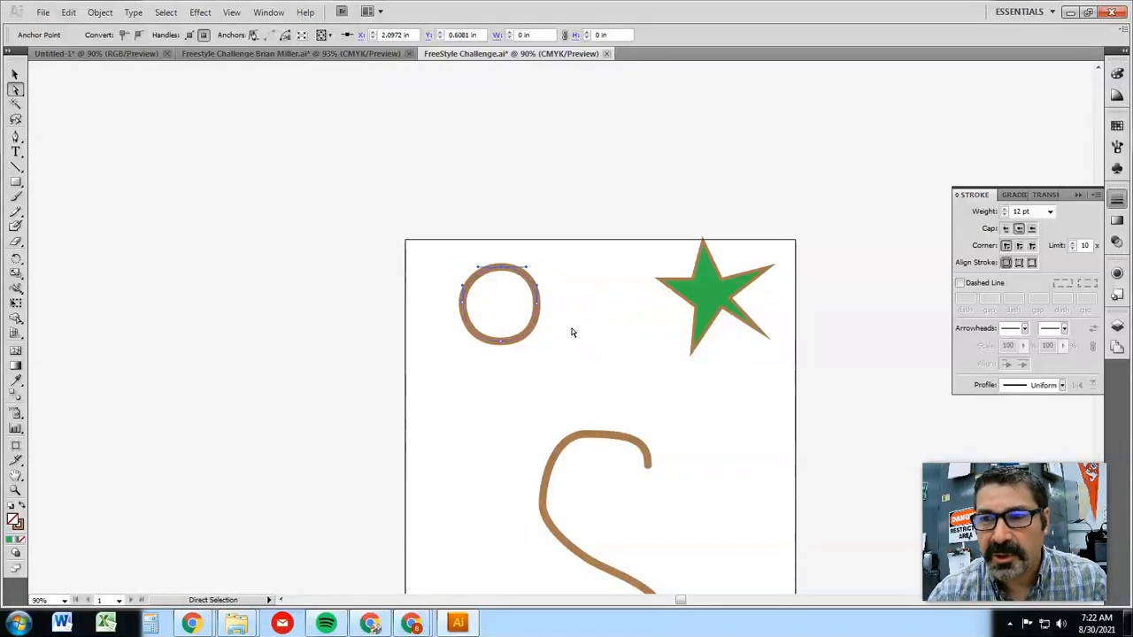
Switch to the presentation to read the Control Key slide, and return to Illustrator
scroll(572, 332, down, 3)
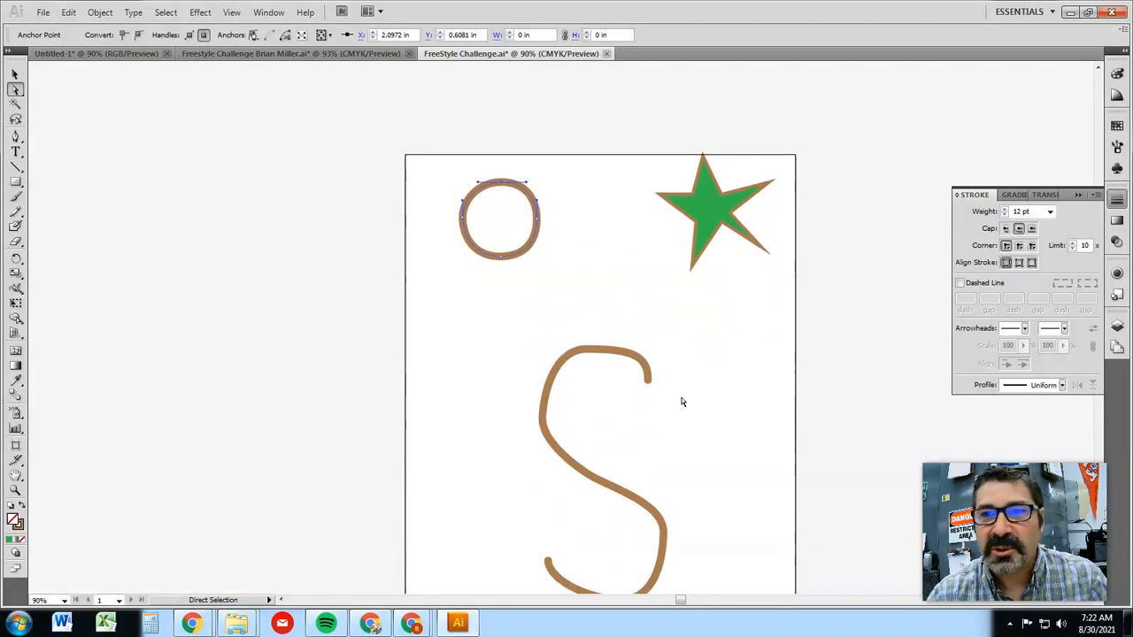
scroll(682, 401, down, 1)
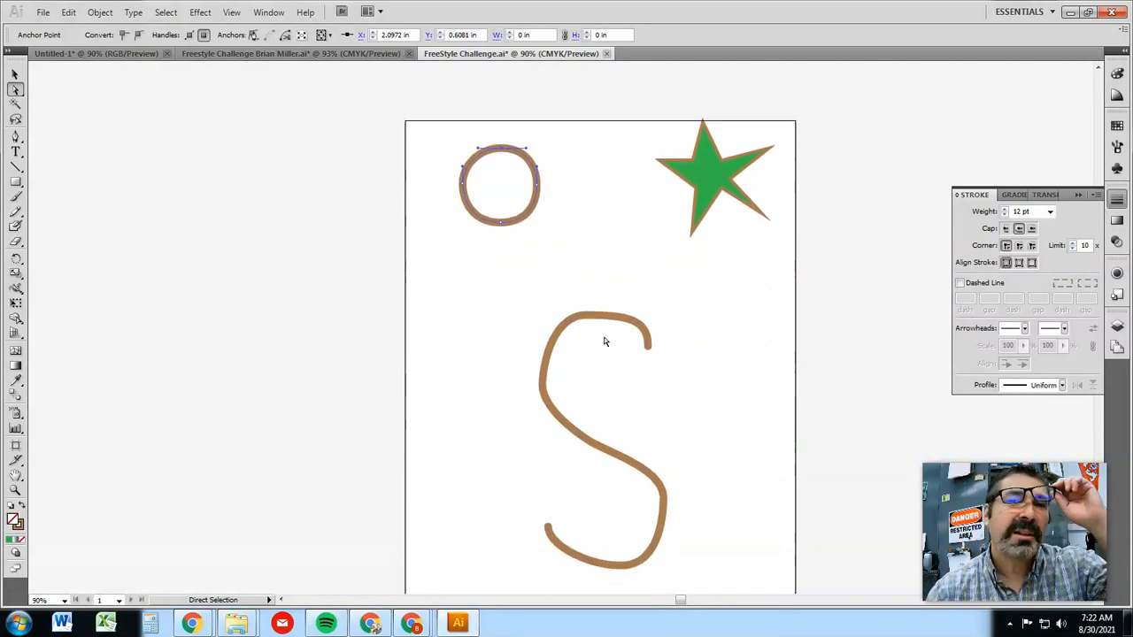
drag(825, 13, 0, 5)
click(665, 440)
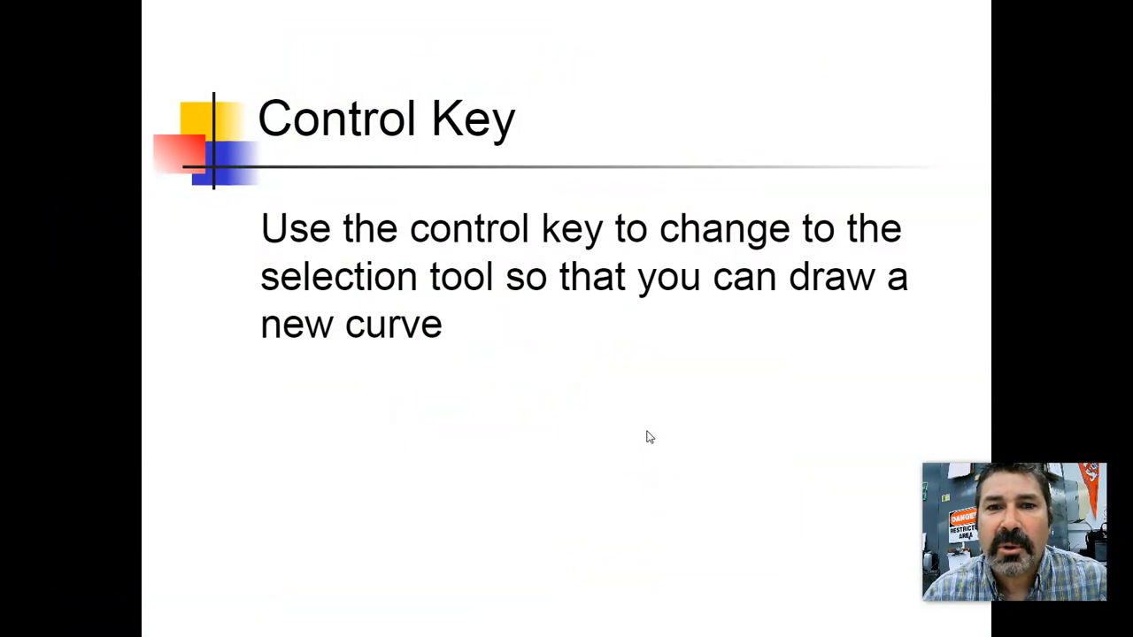
drag(0, 11, 625, 63)
click(856, 56)
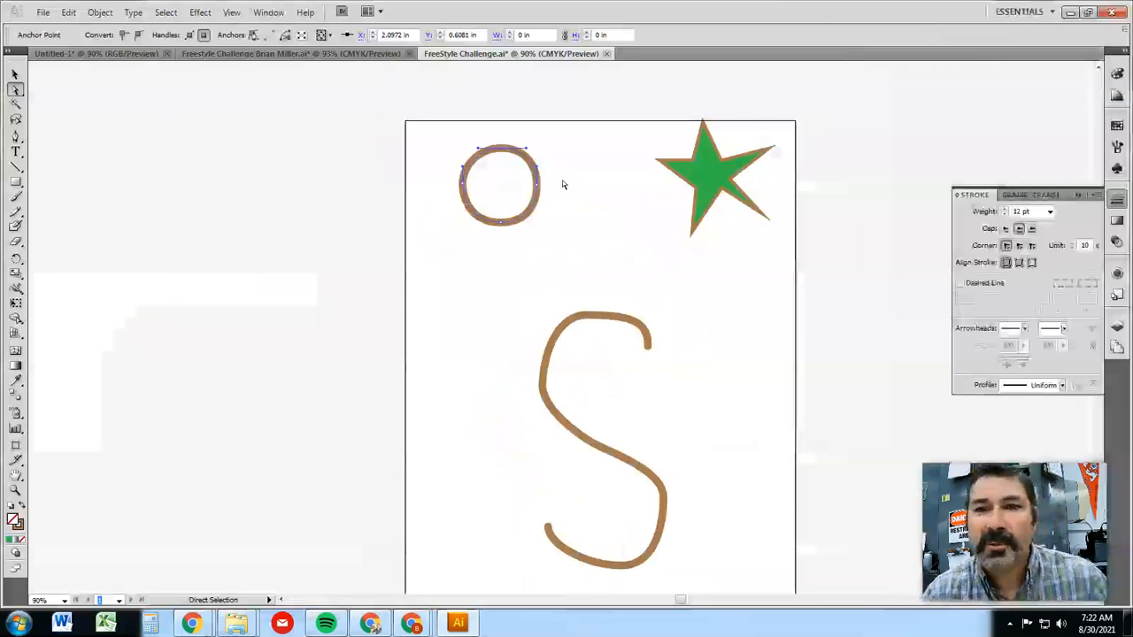
Draw an open wavy path with the Pen tool, starting below the circle and sweeping across the S curve to its right side
click(16, 135)
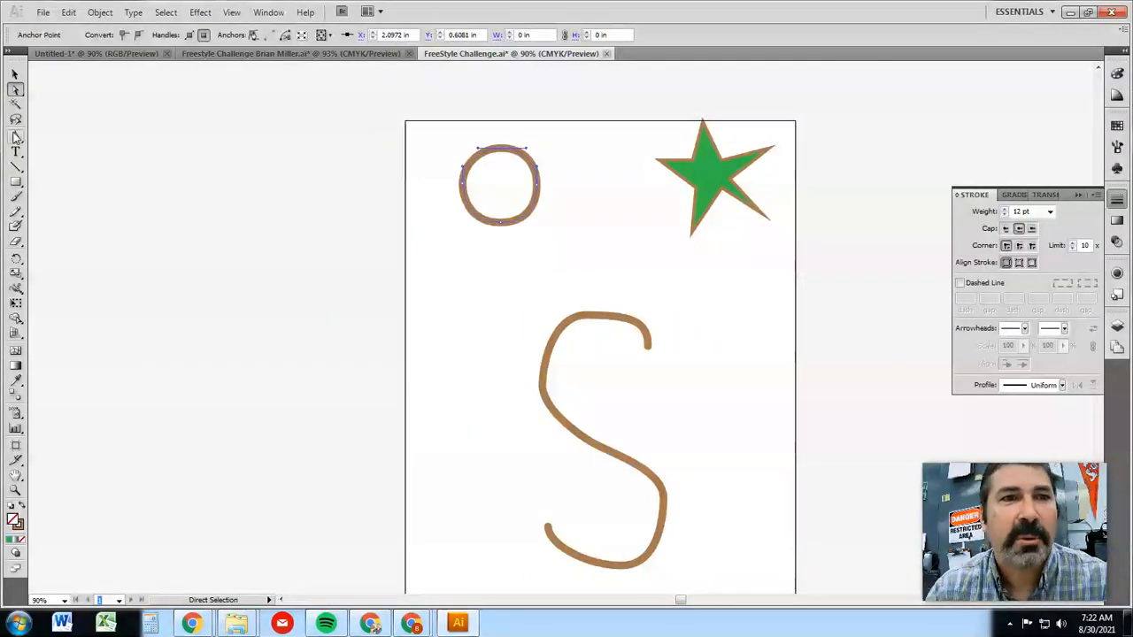
click(480, 274)
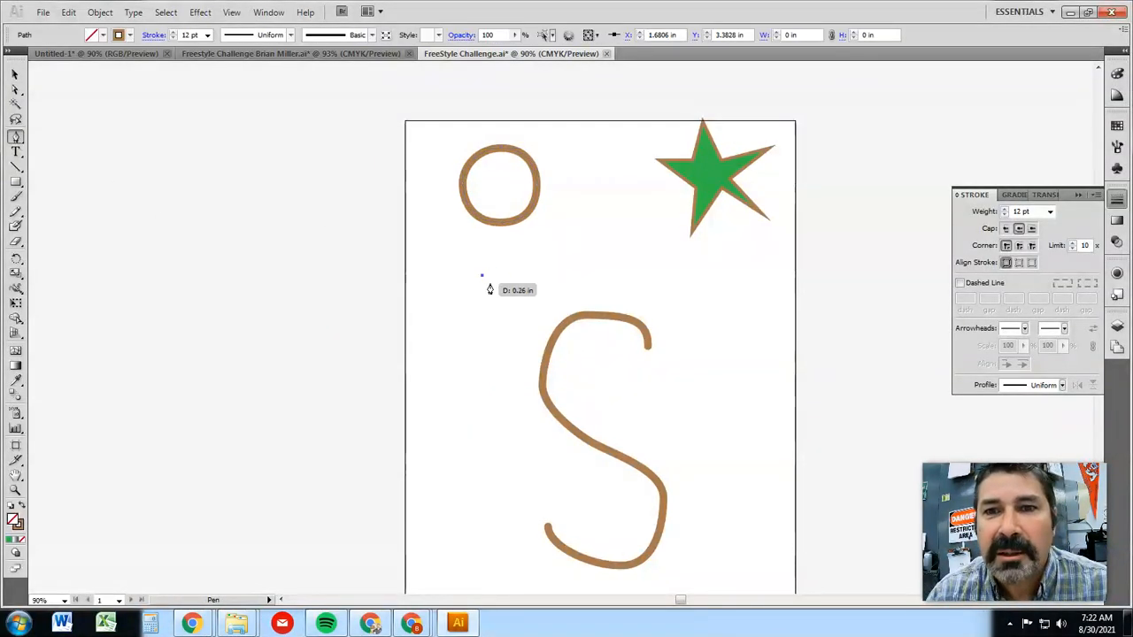
click(543, 274)
drag(543, 274, 545, 286)
drag(507, 339, 467, 363)
drag(459, 403, 488, 457)
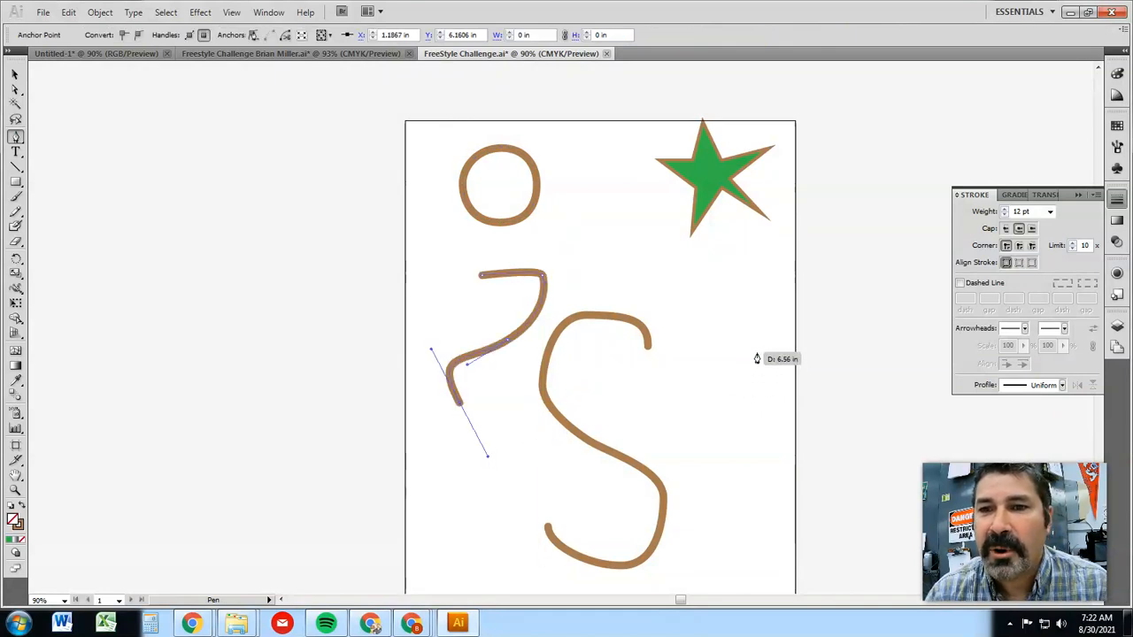
drag(705, 384, 720, 371)
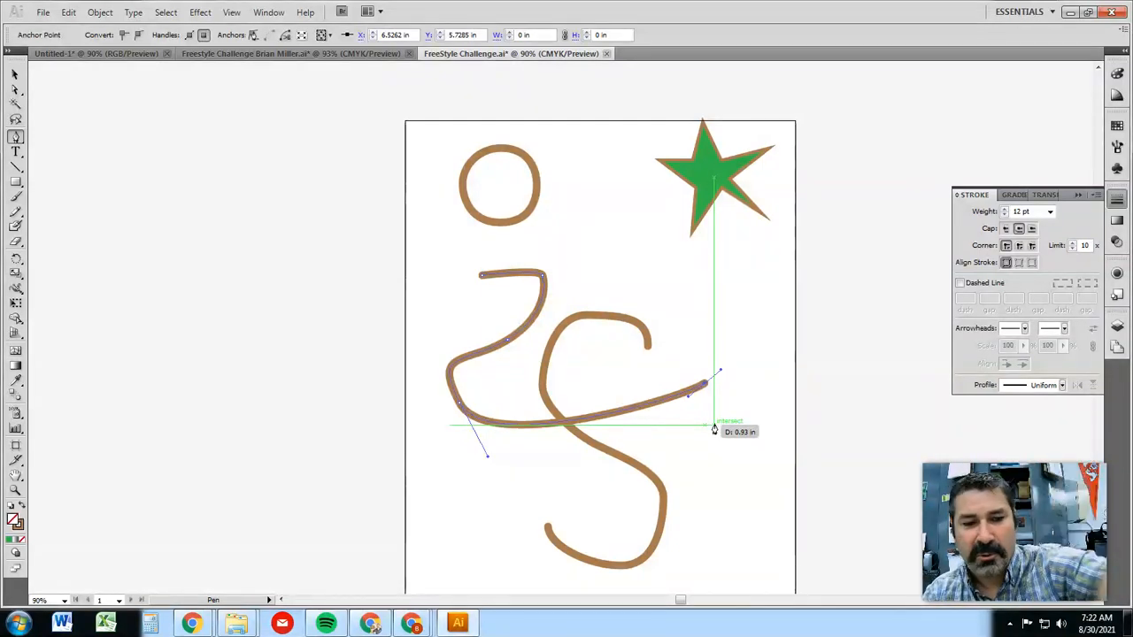
Extend the wavy path with a straight segment toward the upper left, deselect it to end it, and draw a separate curve below the star
key(ctrl)
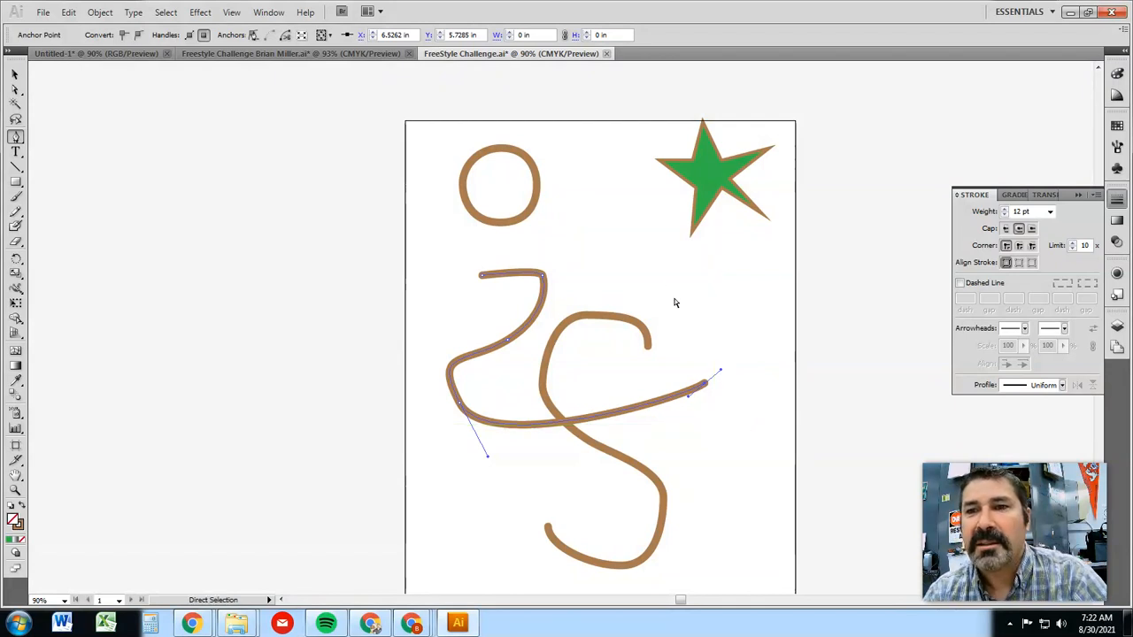
click(611, 239)
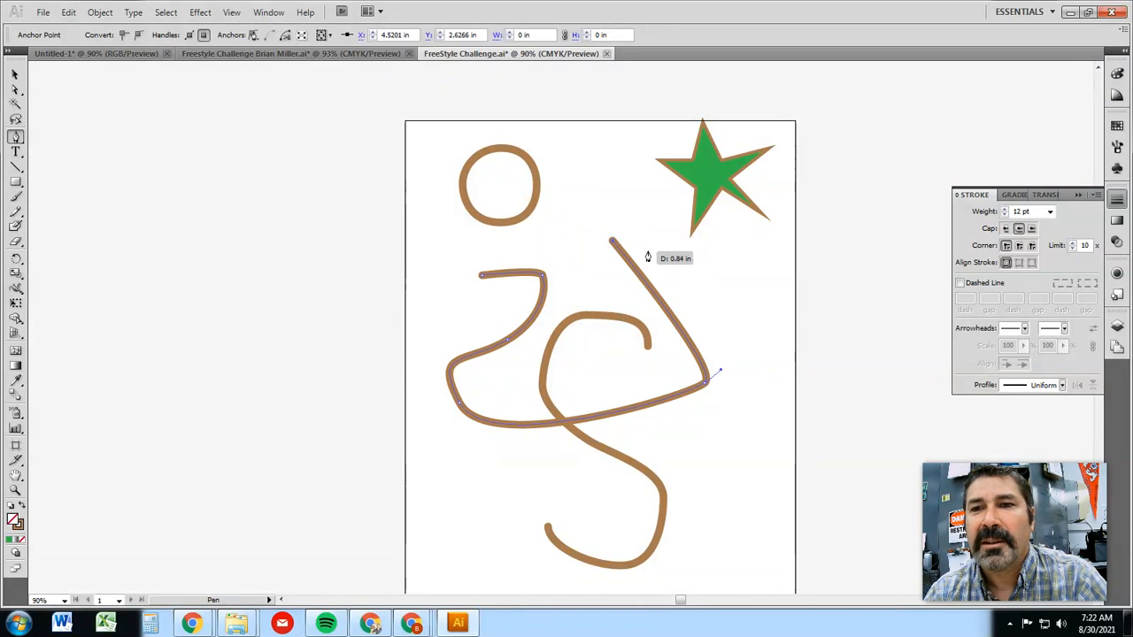
ctrl+click(746, 306)
key(ctrl)
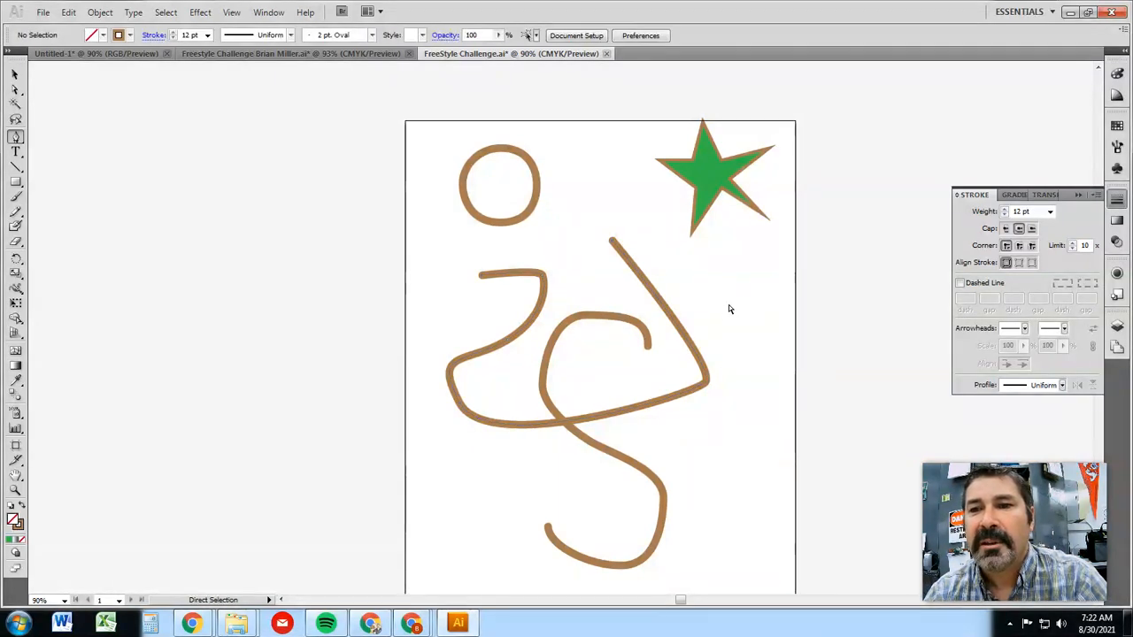
drag(716, 298, 752, 293)
drag(764, 335, 746, 455)
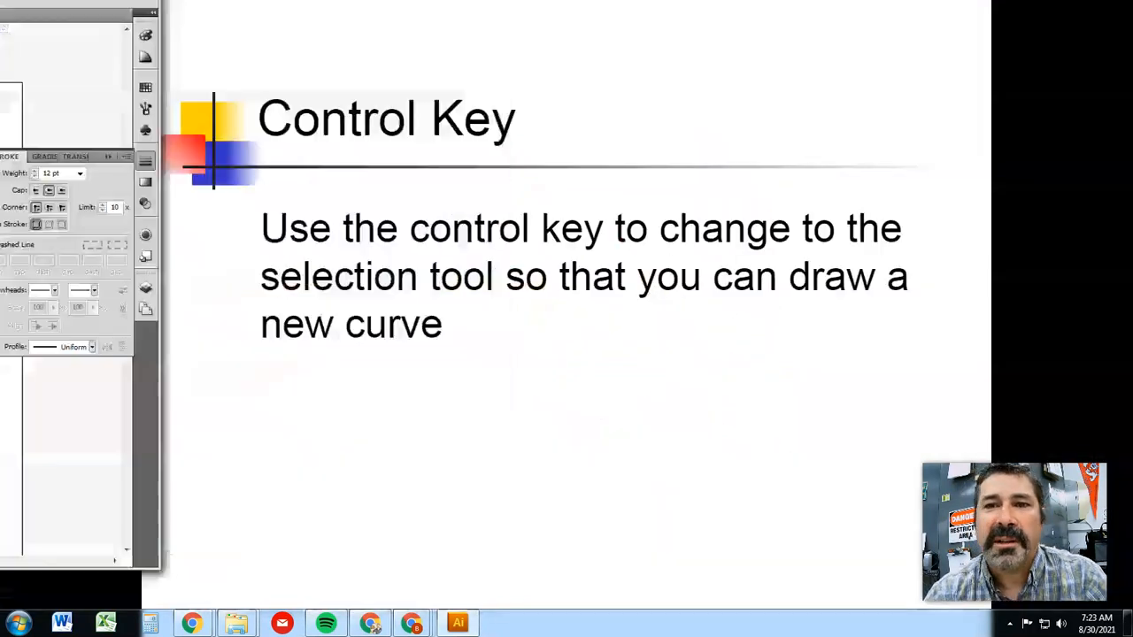
Read the presentation slide about Bezier curves with corner anchor points, and return to Illustrator
click(413, 424)
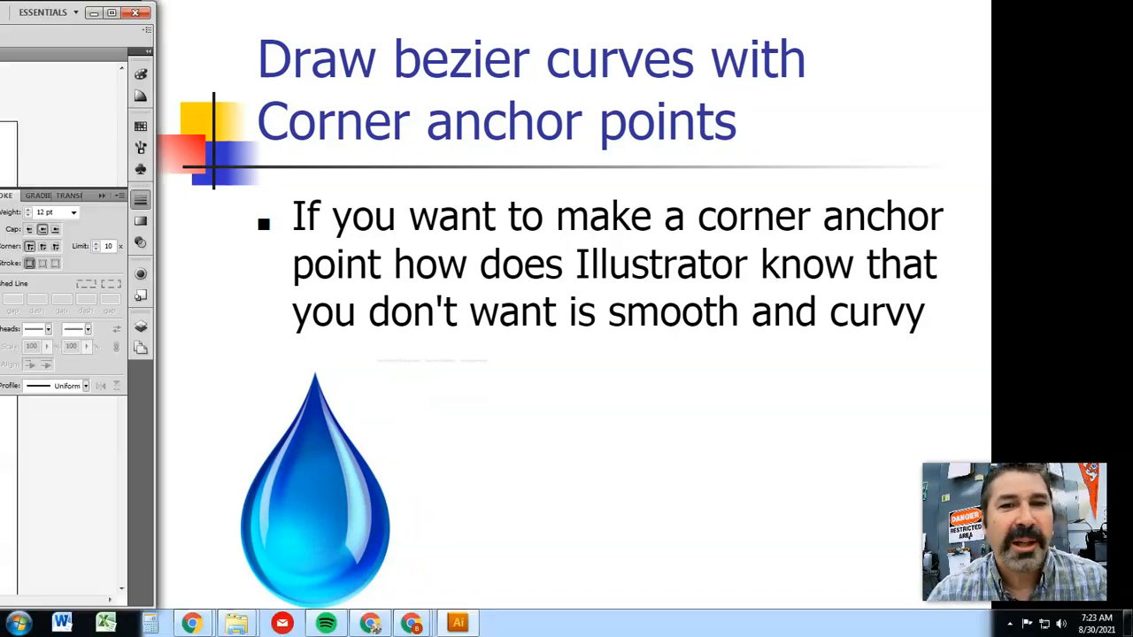
drag(0, 15, 625, 1)
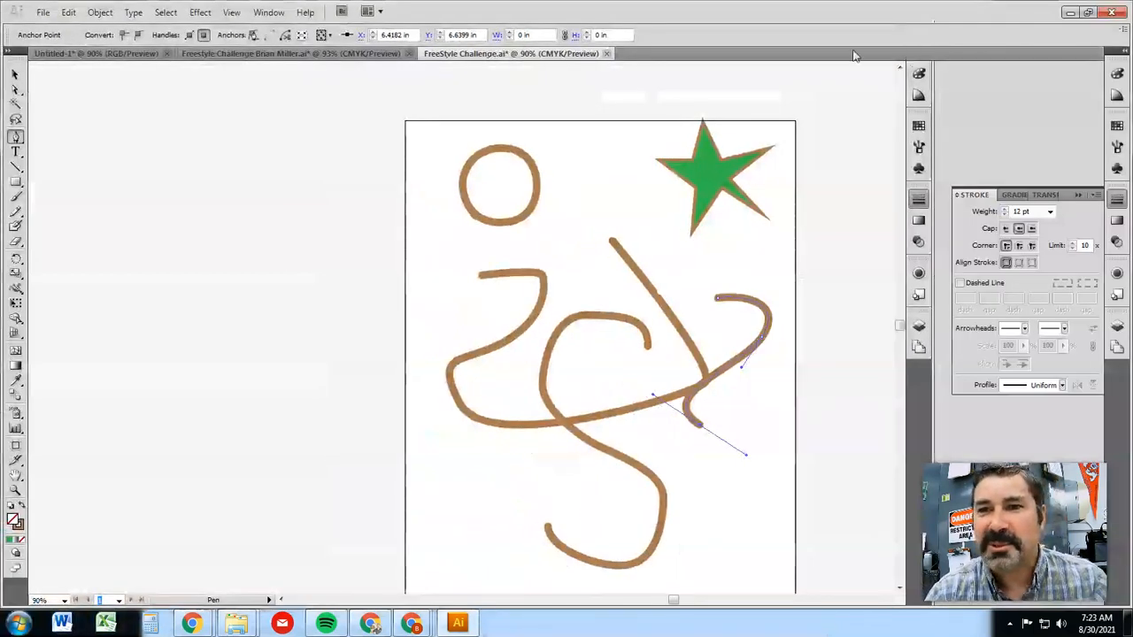
Delete the small curve below the star and the long wavy path crossing the S
click(15, 74)
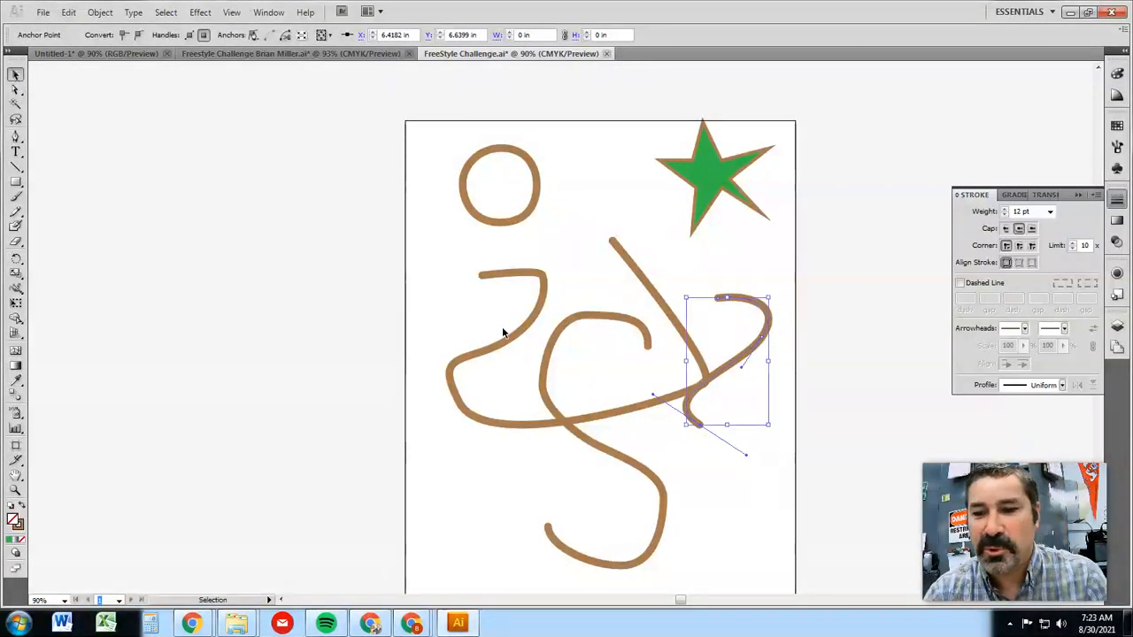
key(Delete)
key(Delete)
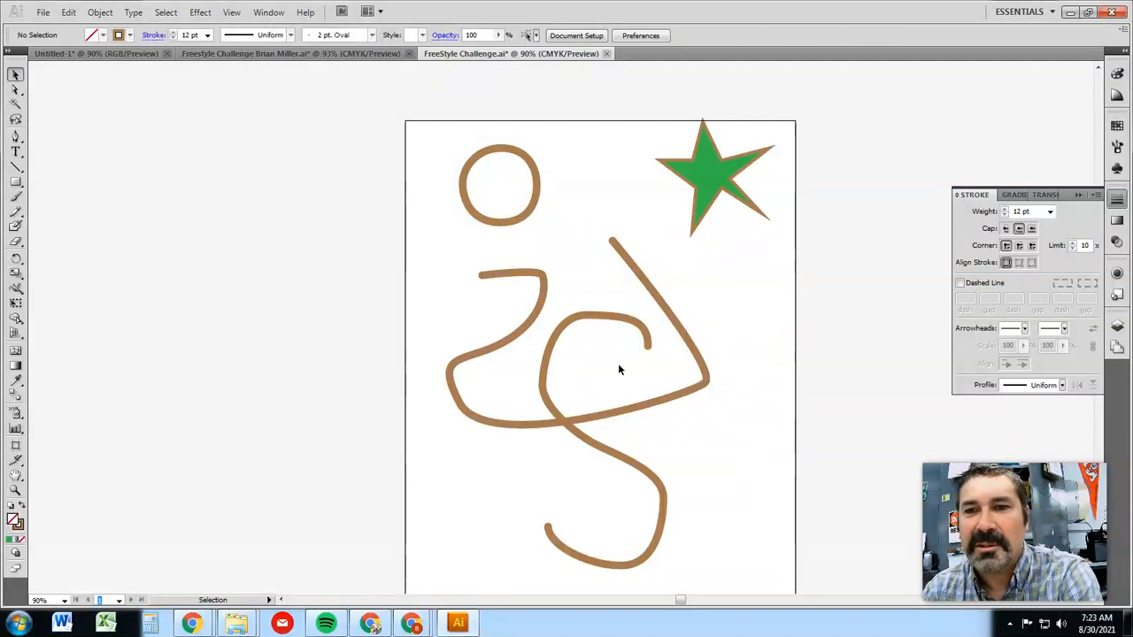
click(703, 387)
key(Delete)
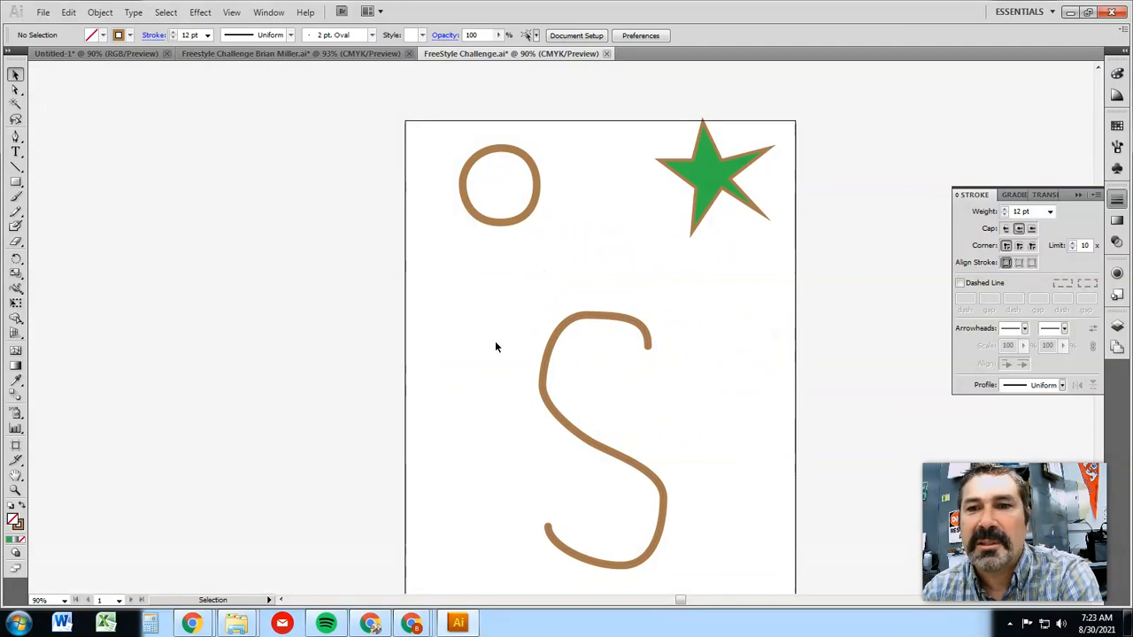
Move the S up between the circle and the star, clearing the lower part of the artboard
drag(551, 363, 555, 189)
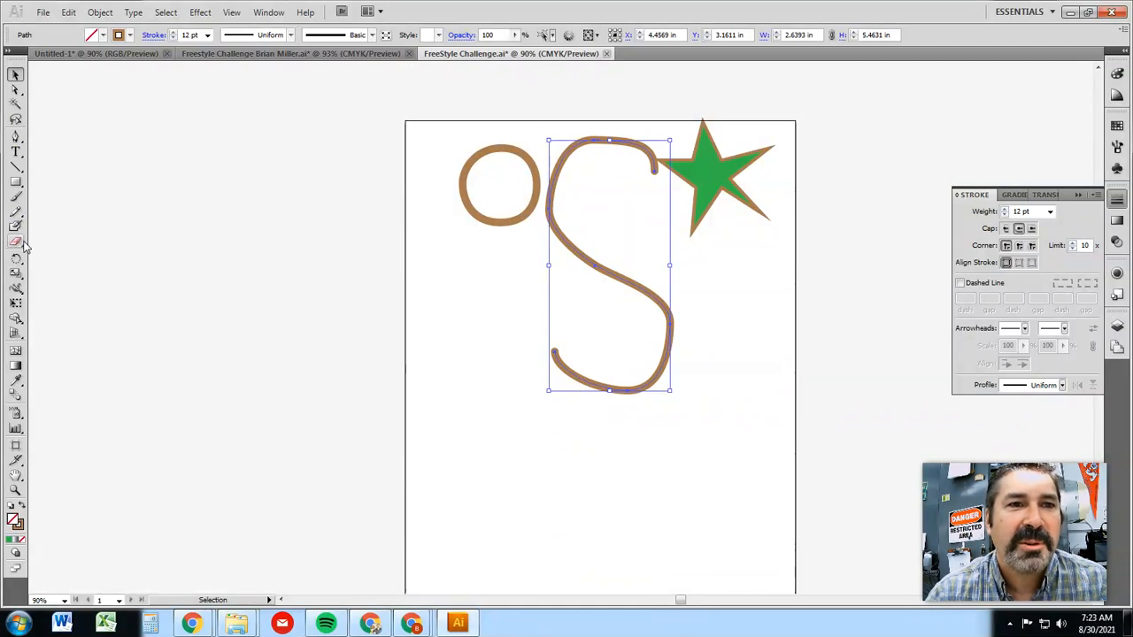
Draw a closed teardrop with the Pen tool near the artboard's bottom edge, with smooth curved sides and a sharp corner anchor at its tip
click(15, 136)
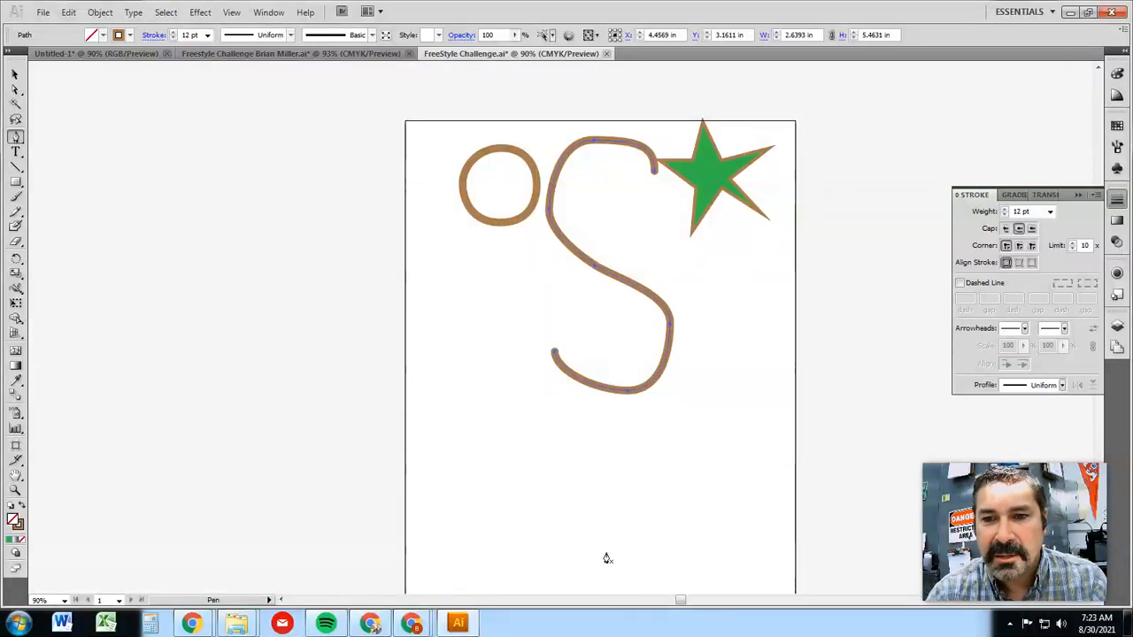
click(15, 489)
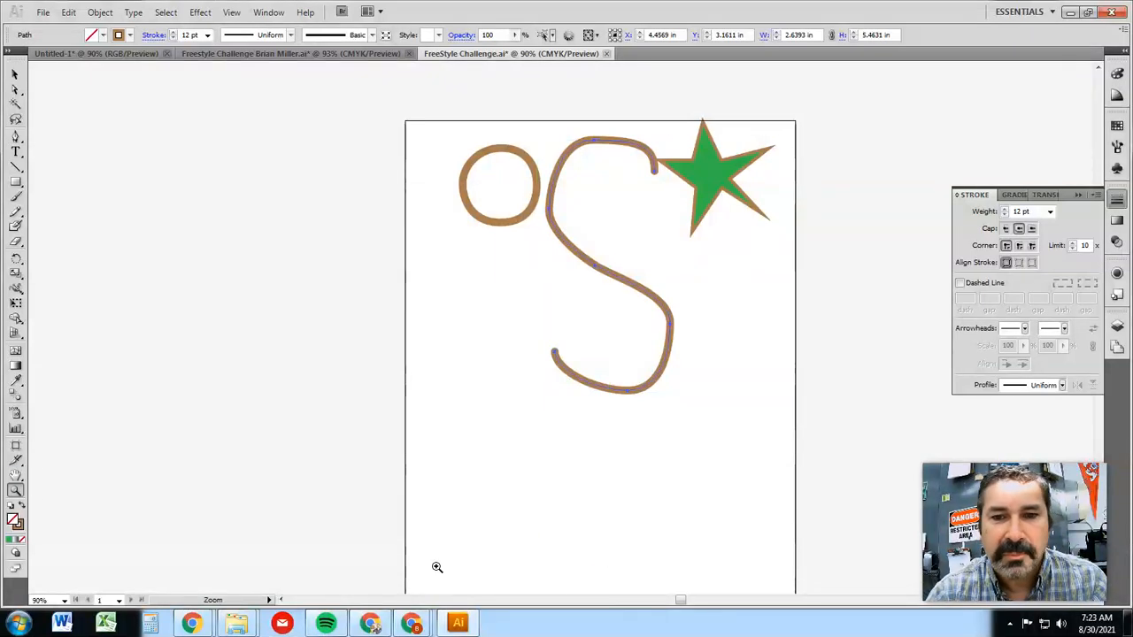
click(581, 563)
click(583, 312)
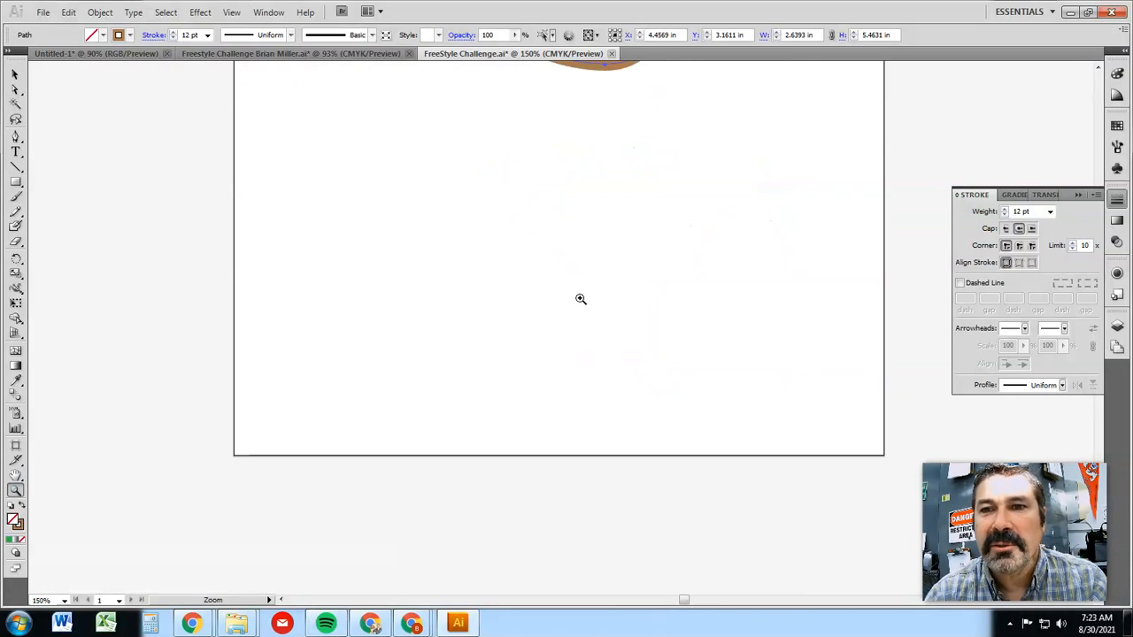
click(581, 299)
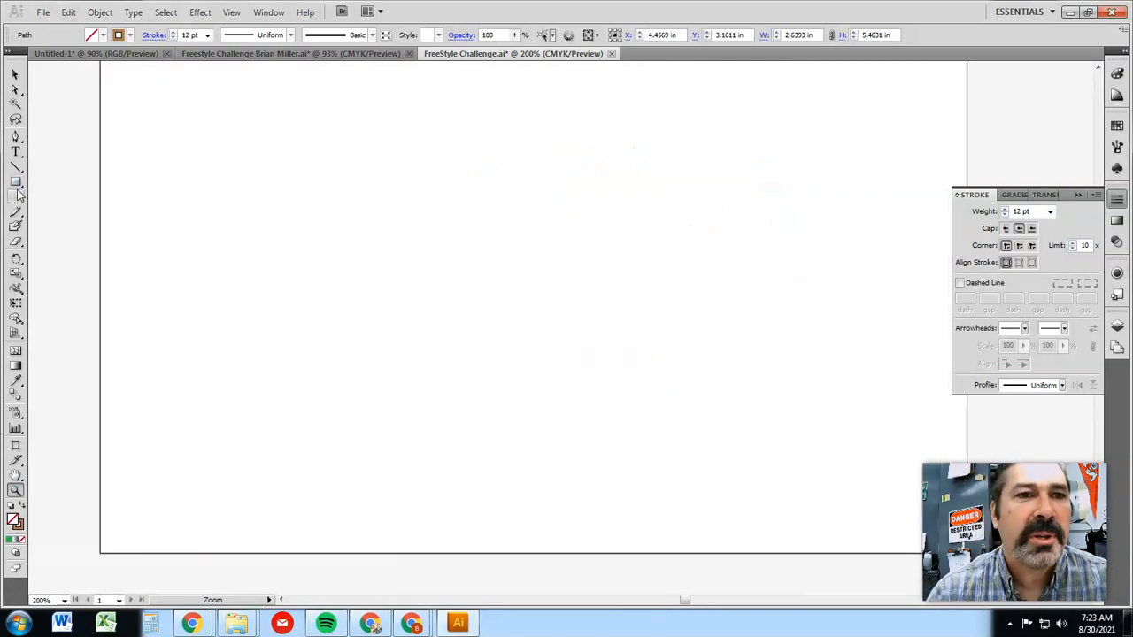
click(15, 137)
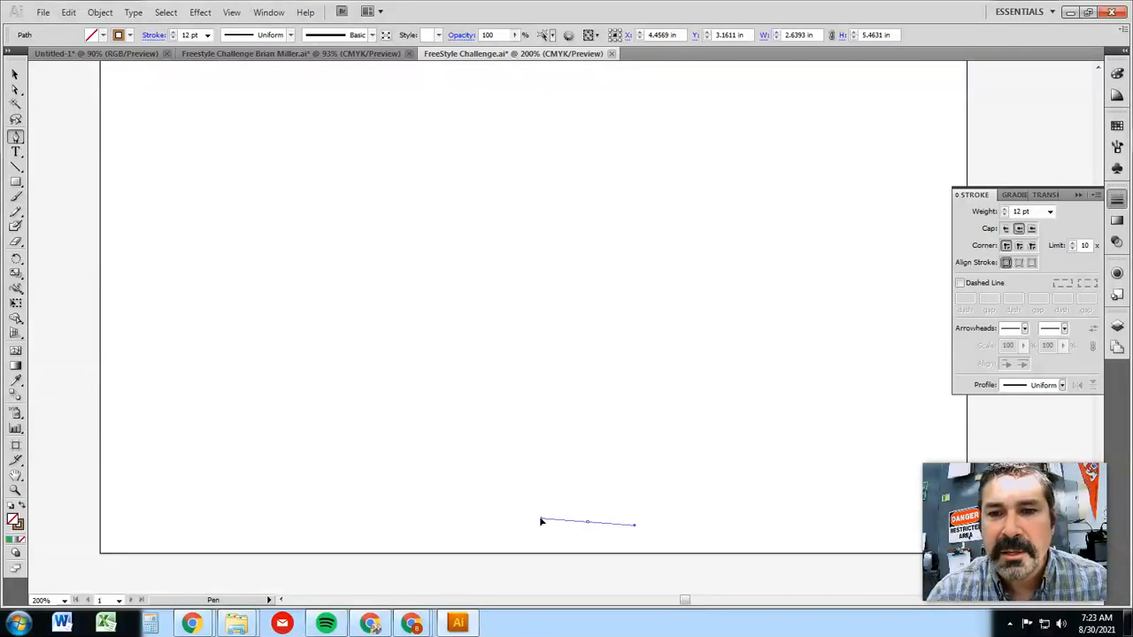
drag(540, 520, 496, 523)
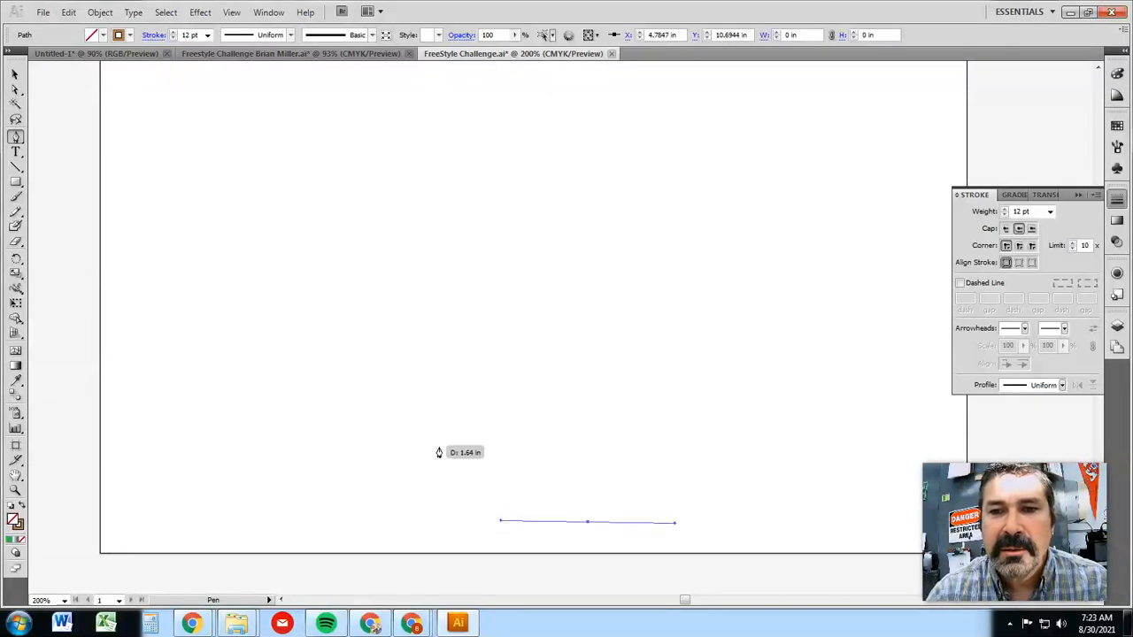
drag(468, 423, 468, 382)
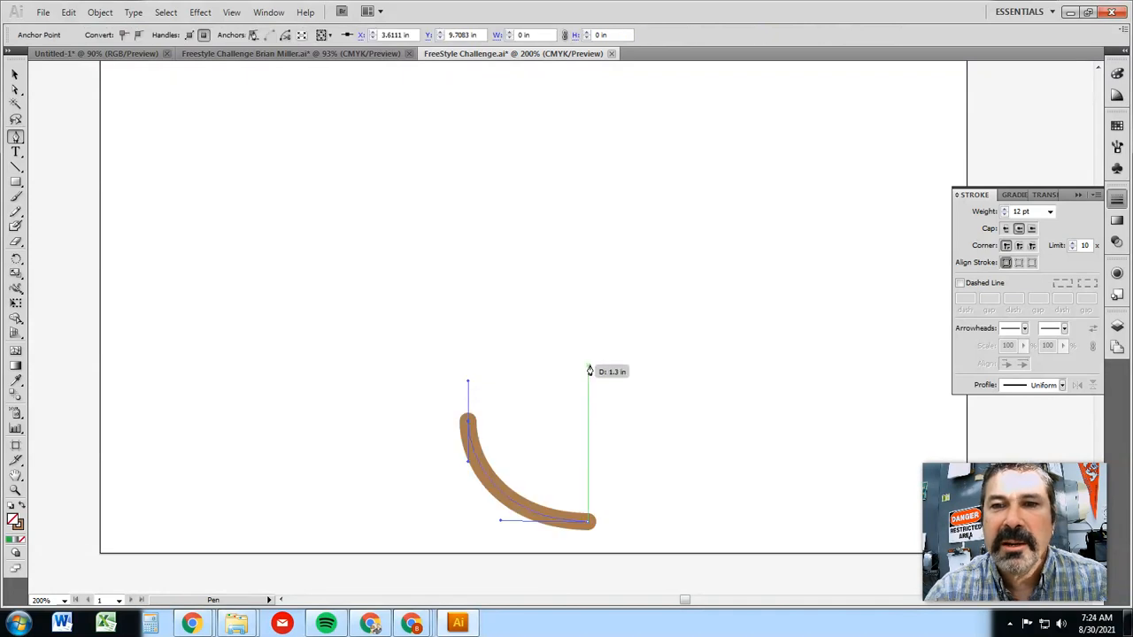
drag(610, 207, 640, 109)
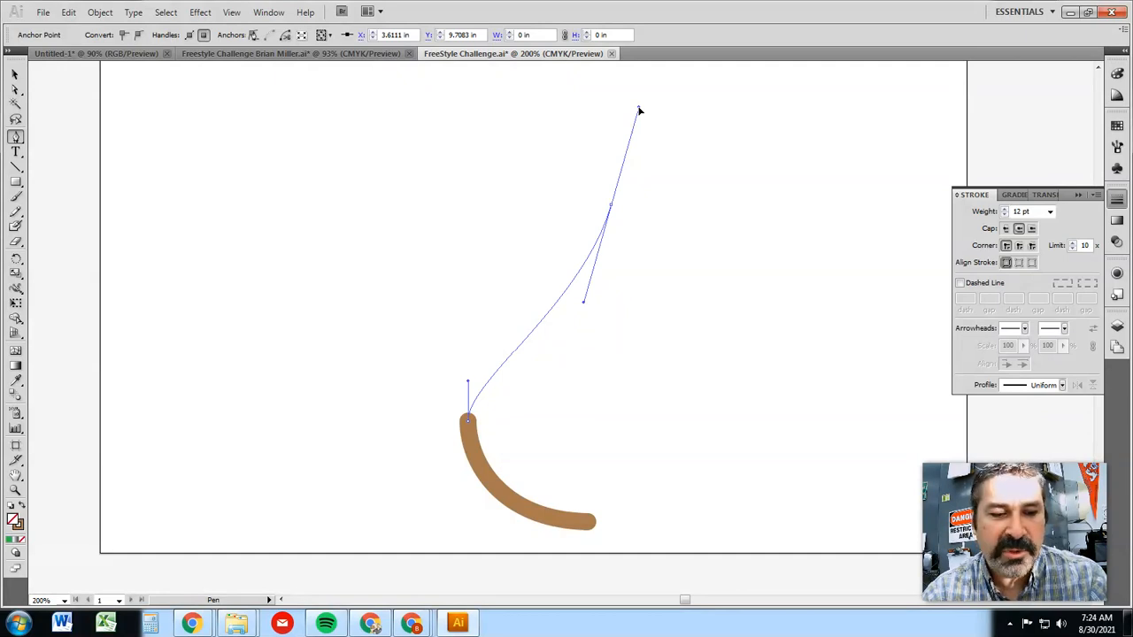
mouse_move(640, 109)
mouse_down()
mouse_move(652, 157)
mouse_move(640, 304)
mouse_move(671, 434)
mouse_up()
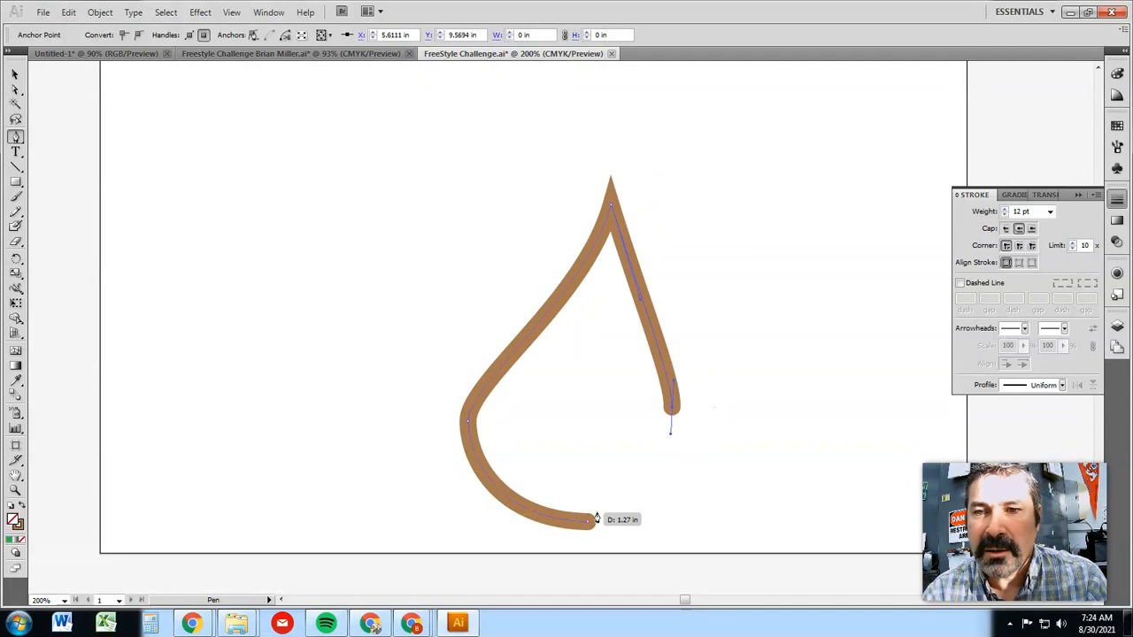
drag(589, 528, 502, 524)
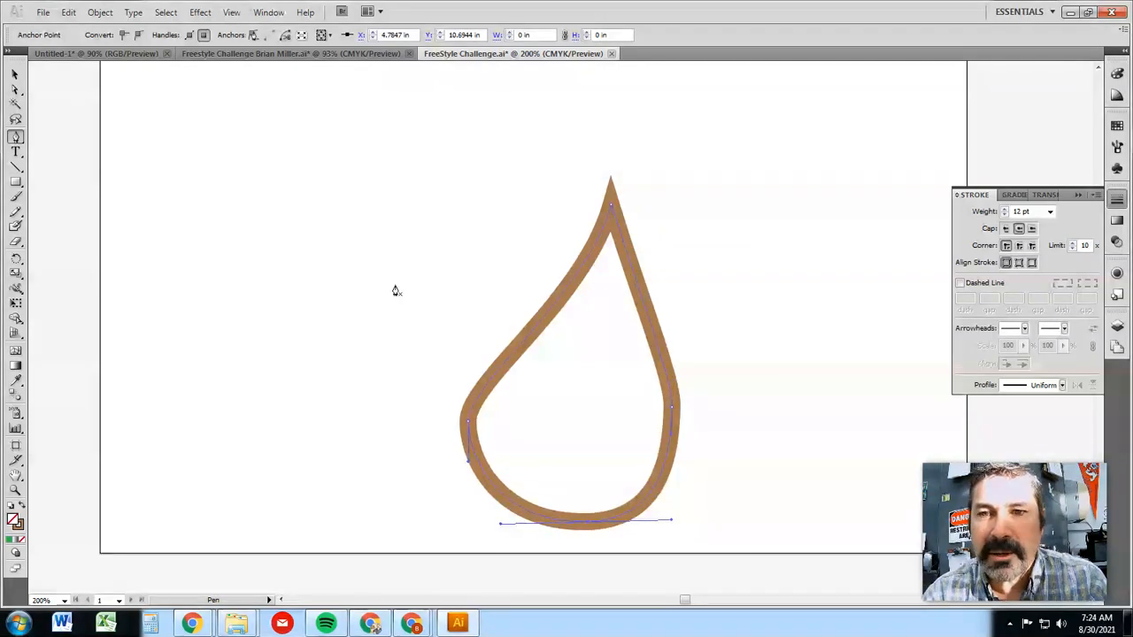
Move the teardrop's tip to about X 4.88 in, Y 7.32 in, and lengthen the upper handles of both side anchors with Direct Selection
click(15, 92)
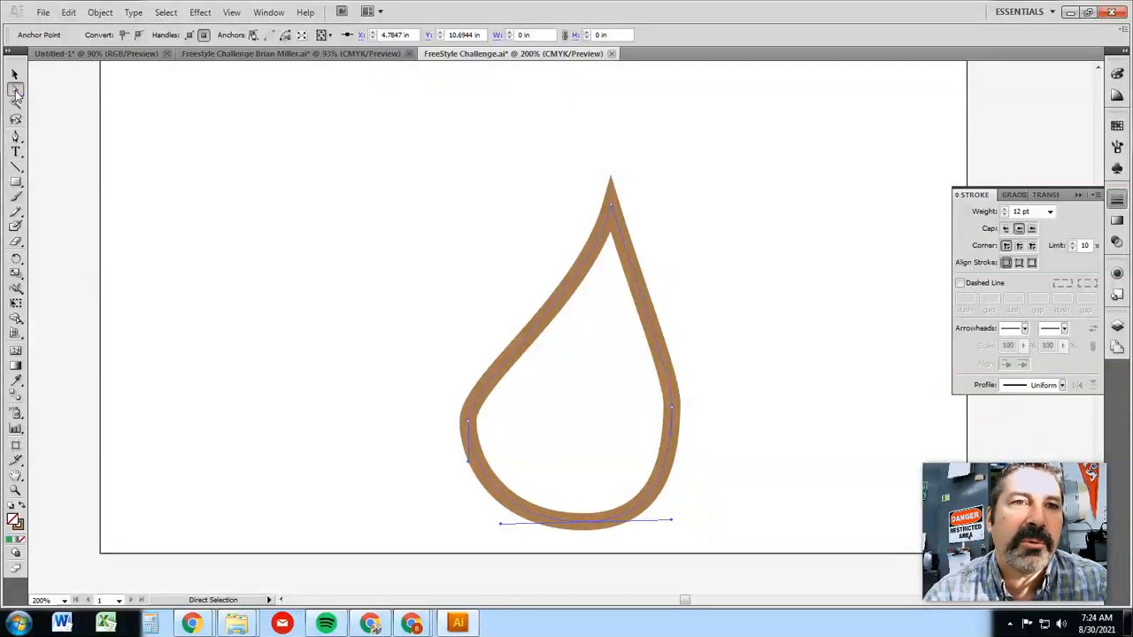
drag(611, 208, 597, 179)
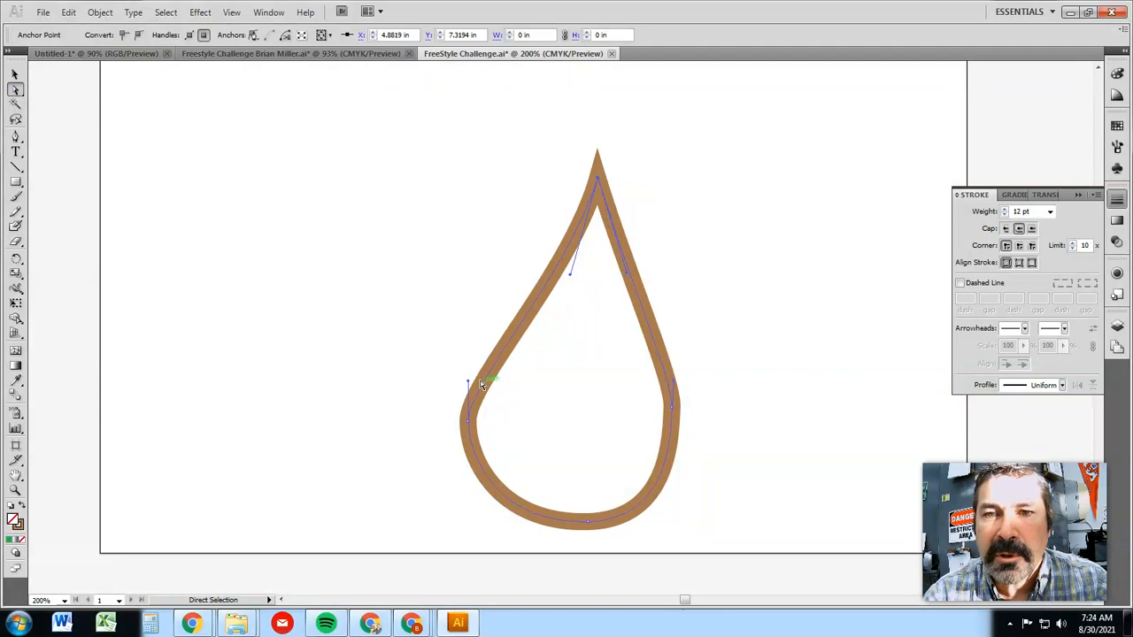
drag(470, 386, 470, 329)
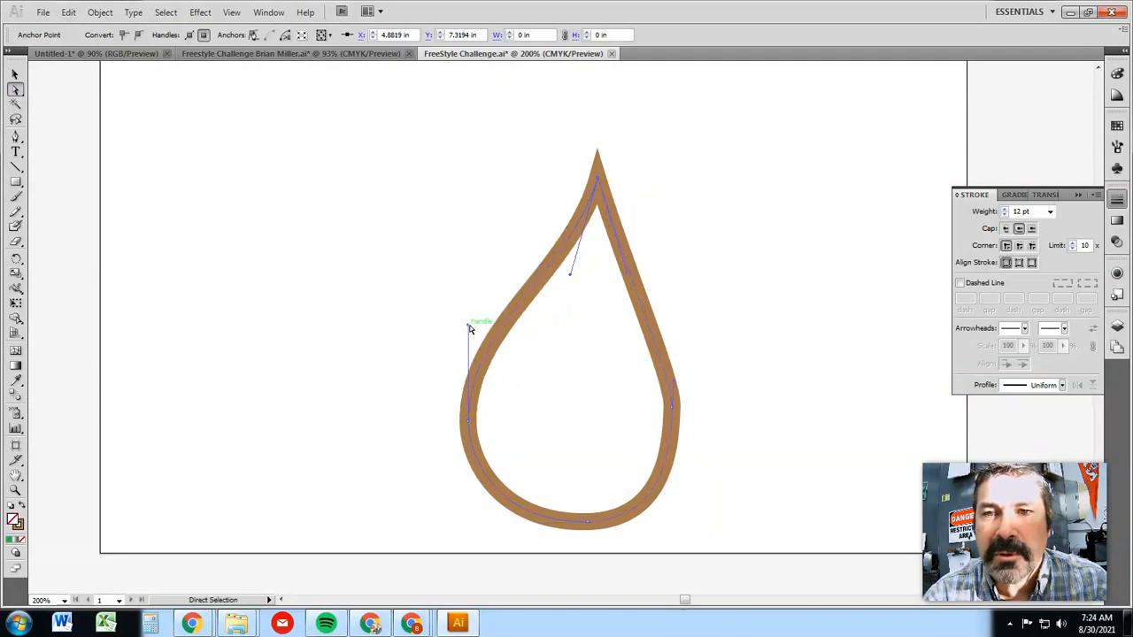
click(673, 409)
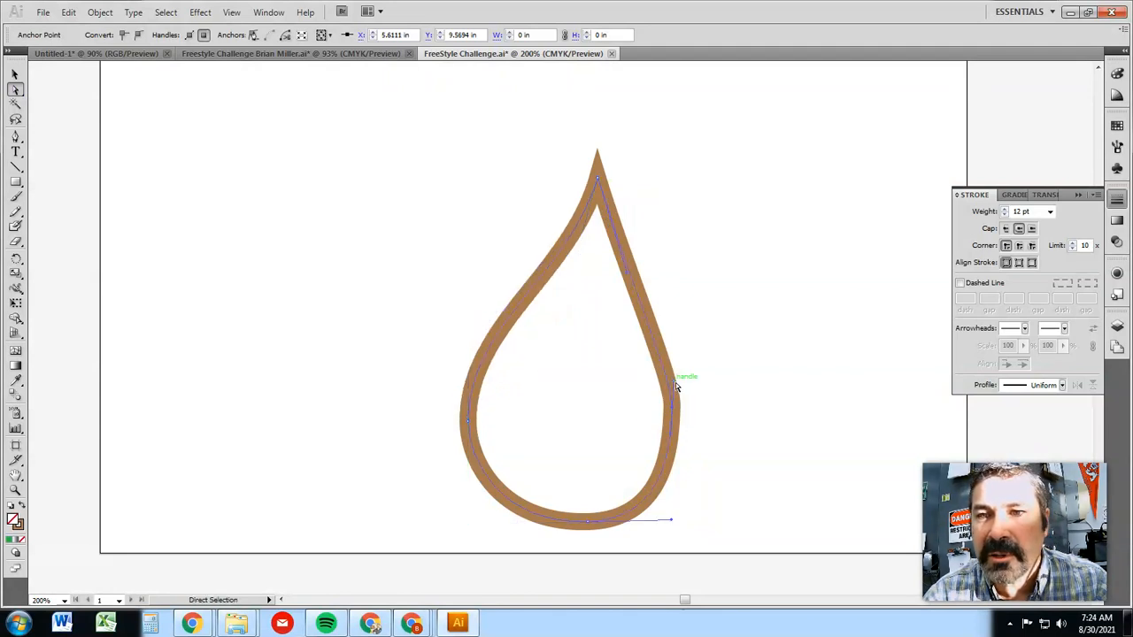
mouse_move(678, 363)
mouse_down()
mouse_move(660, 354)
mouse_move(676, 351)
mouse_up()
Lengthen both direction handles of the teardrop's tip anchor slightly downward to refine the curves of its upper sides
click(598, 179)
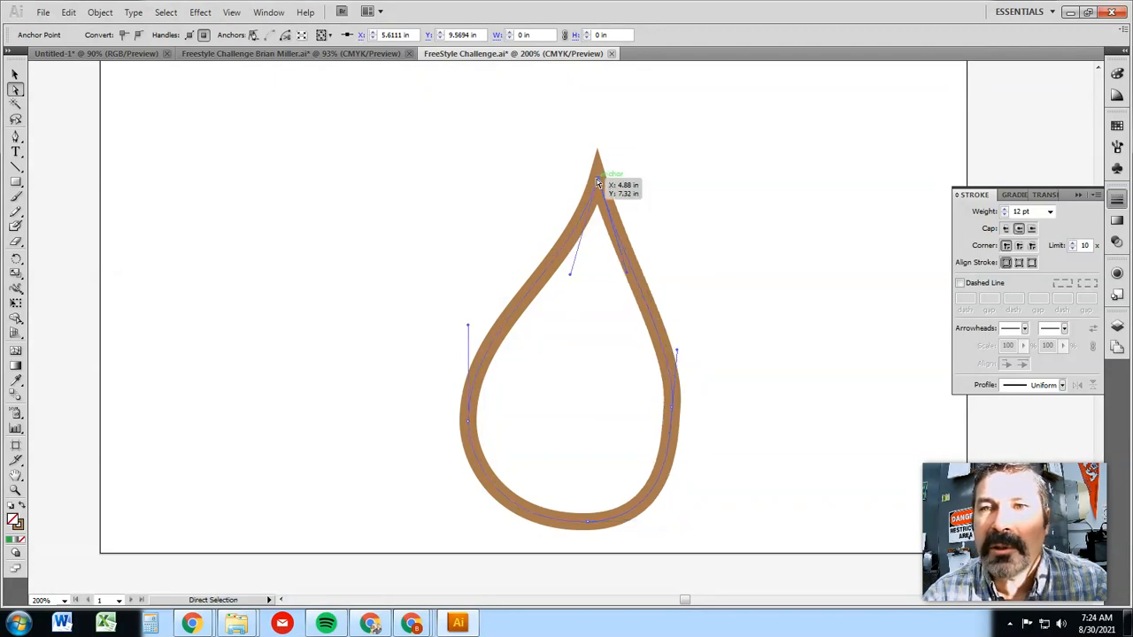
drag(570, 289, 564, 297)
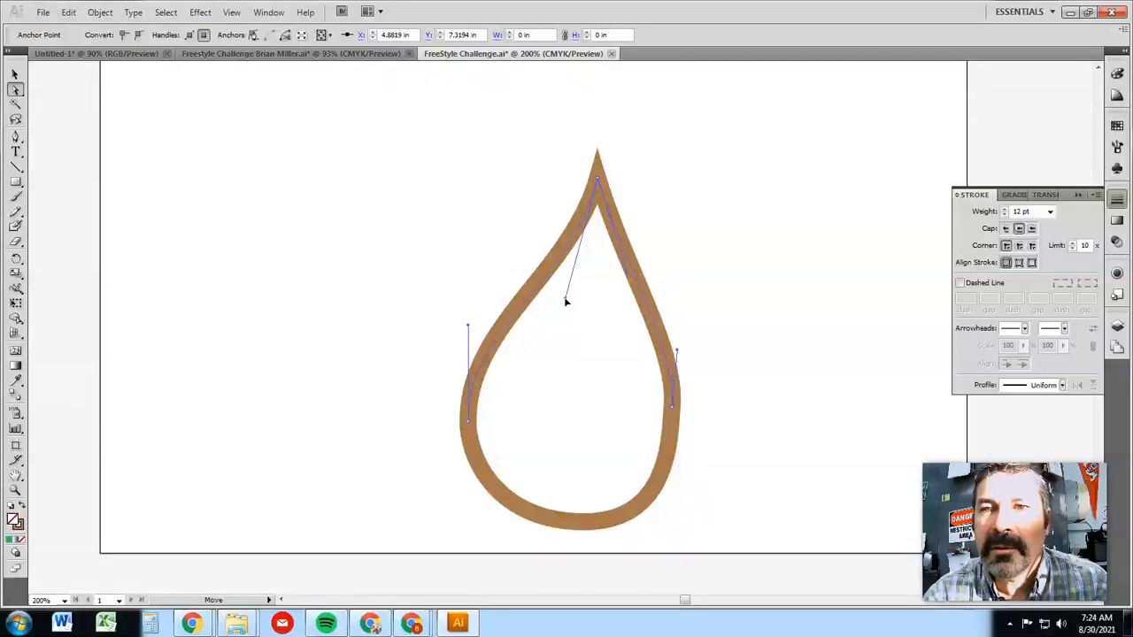
click(599, 179)
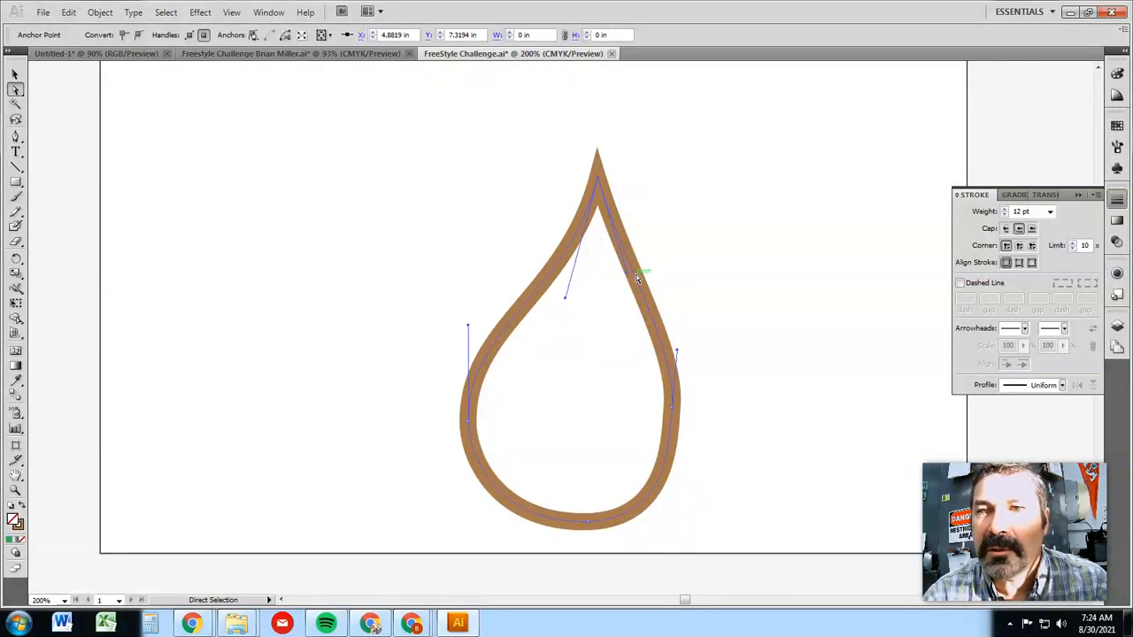
drag(626, 274, 632, 296)
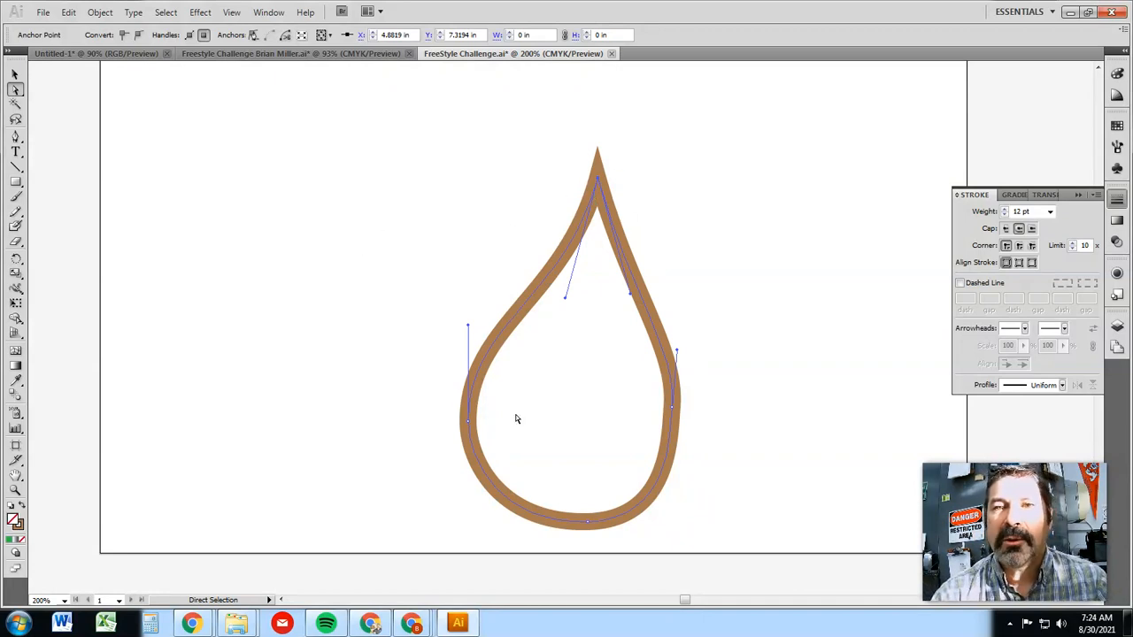
Switch back to the presentation slide about drawing Bezier curves with corner anchor points
double_click(877, 16)
drag(607, 44, 0, 5)
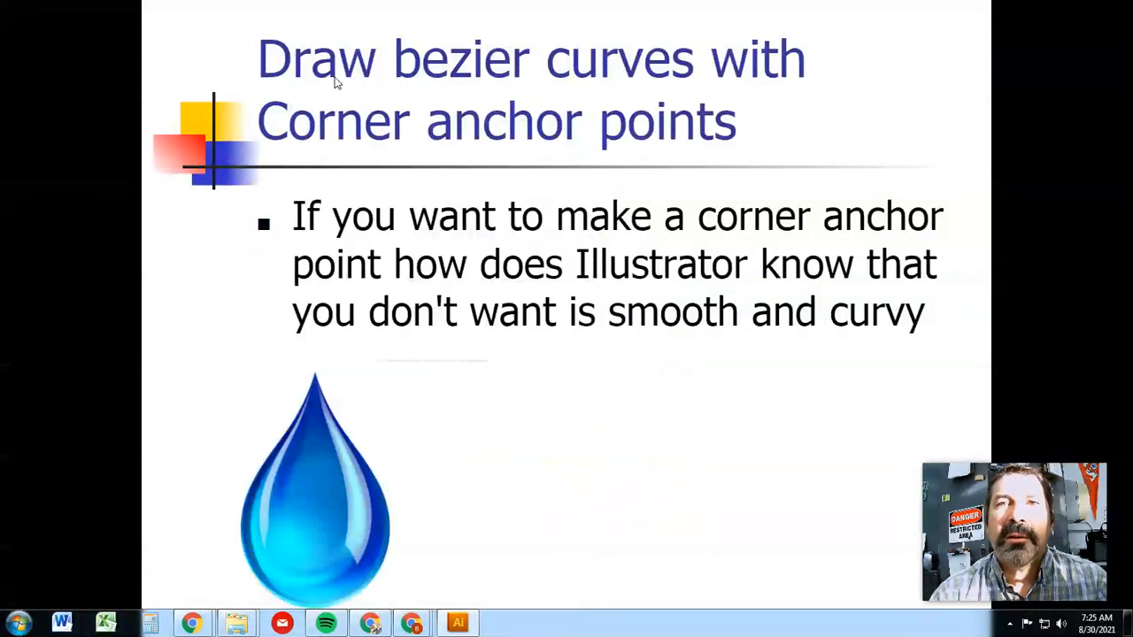